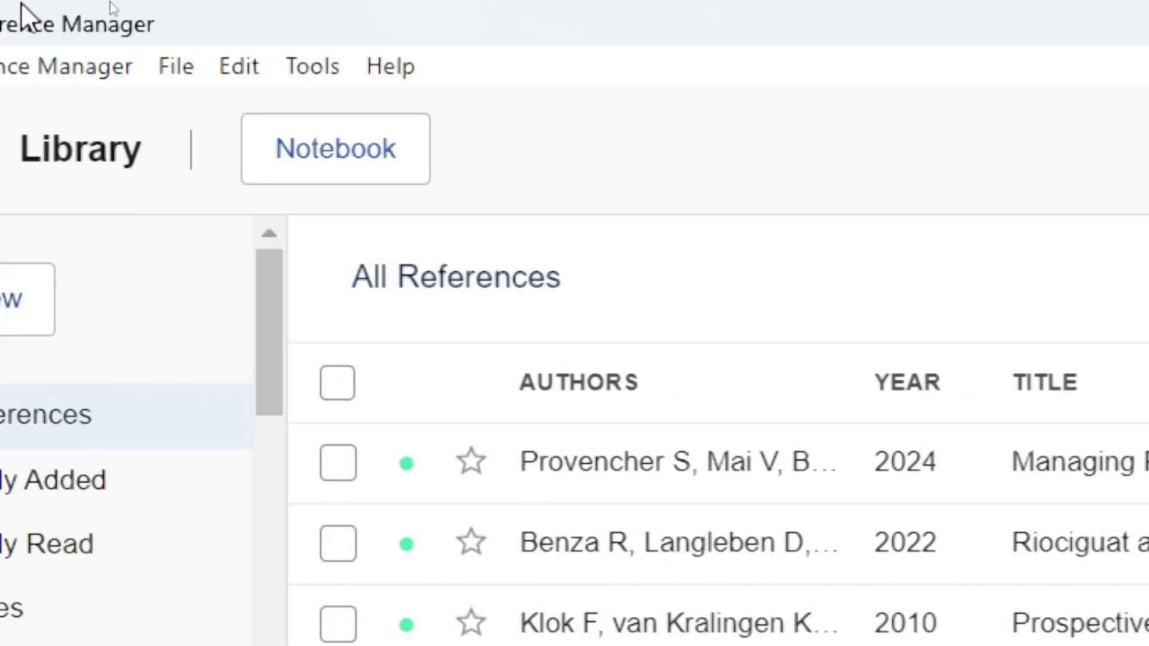
Step: Open the Mendeley Web Importer installation page, accepting the Internet Download Manager extension's new permissions and returning to the Web Importer page
{"action": "left_click", "coordinate": [315, 63]}
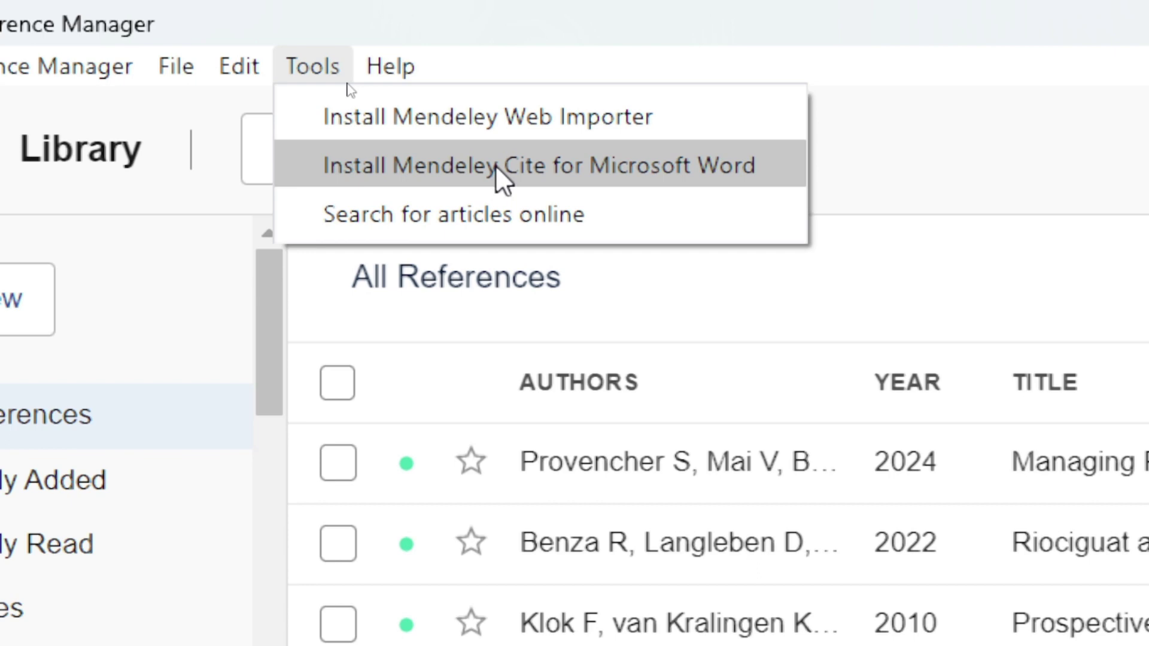
{"action": "left_click", "coordinate": [429, 111]}
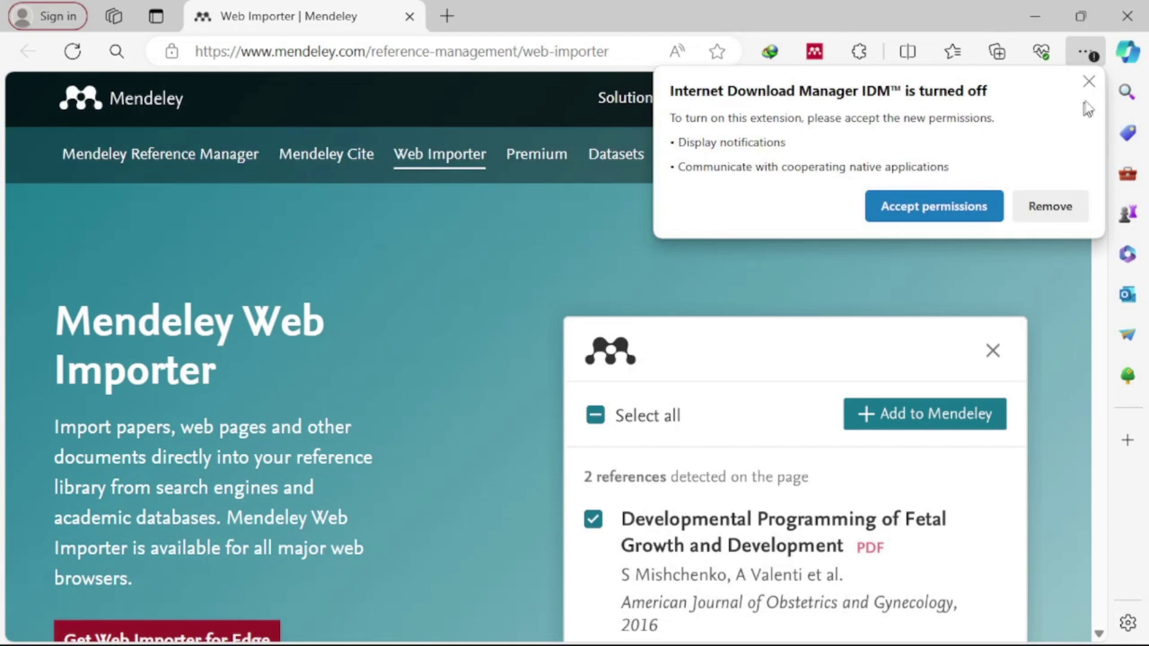
{"action": "left_click", "coordinate": [958, 206]}
{"action": "scroll", "coordinate": [83, 393], "scroll_direction": "down", "scroll_amount": 4}
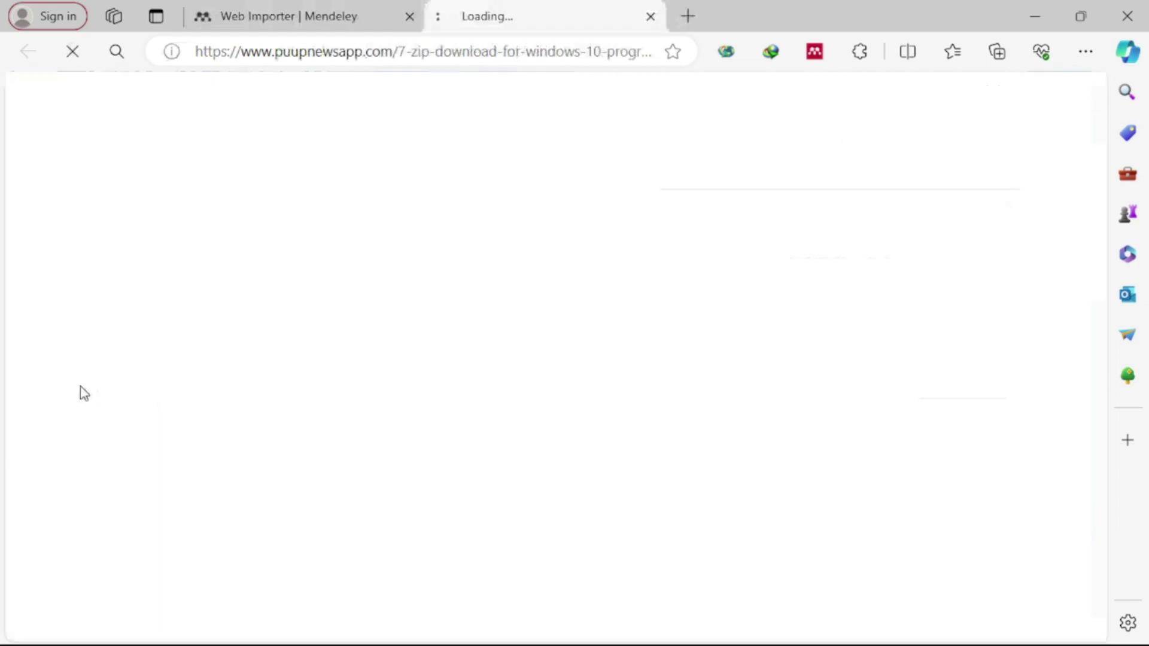
{"action": "left_click", "coordinate": [267, 18]}
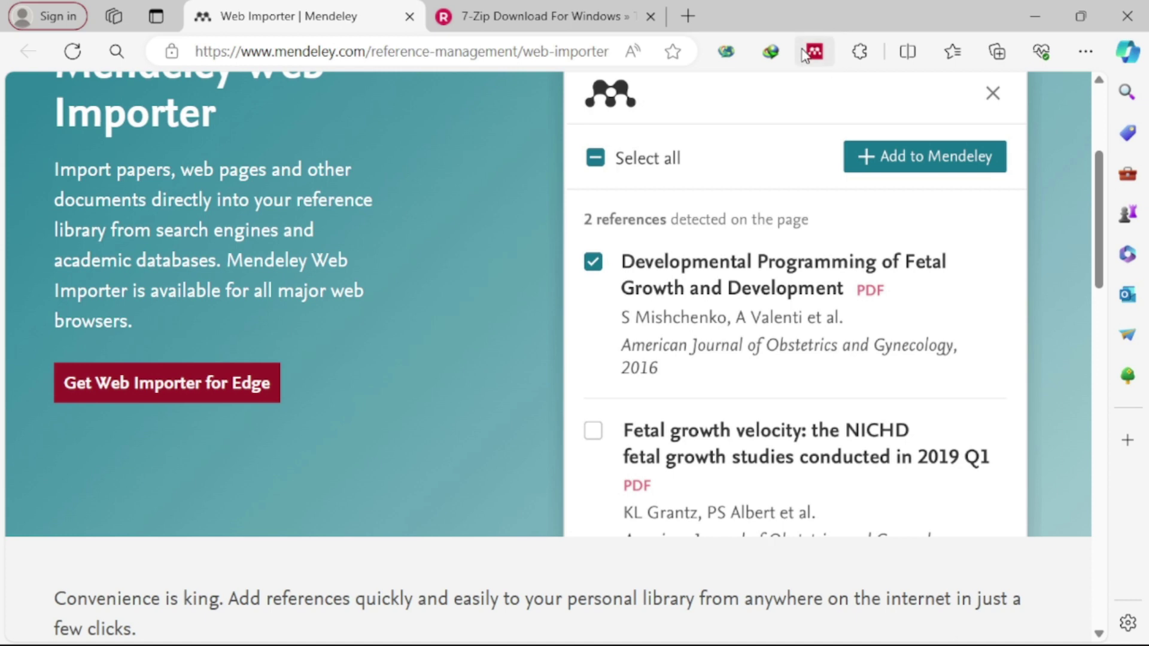
Step: Check the browser's extension list for Mendeley Web Importer and its toolbar visibility setting
{"action": "left_click", "coordinate": [1088, 54]}
{"action": "left_click", "coordinate": [826, 352]}
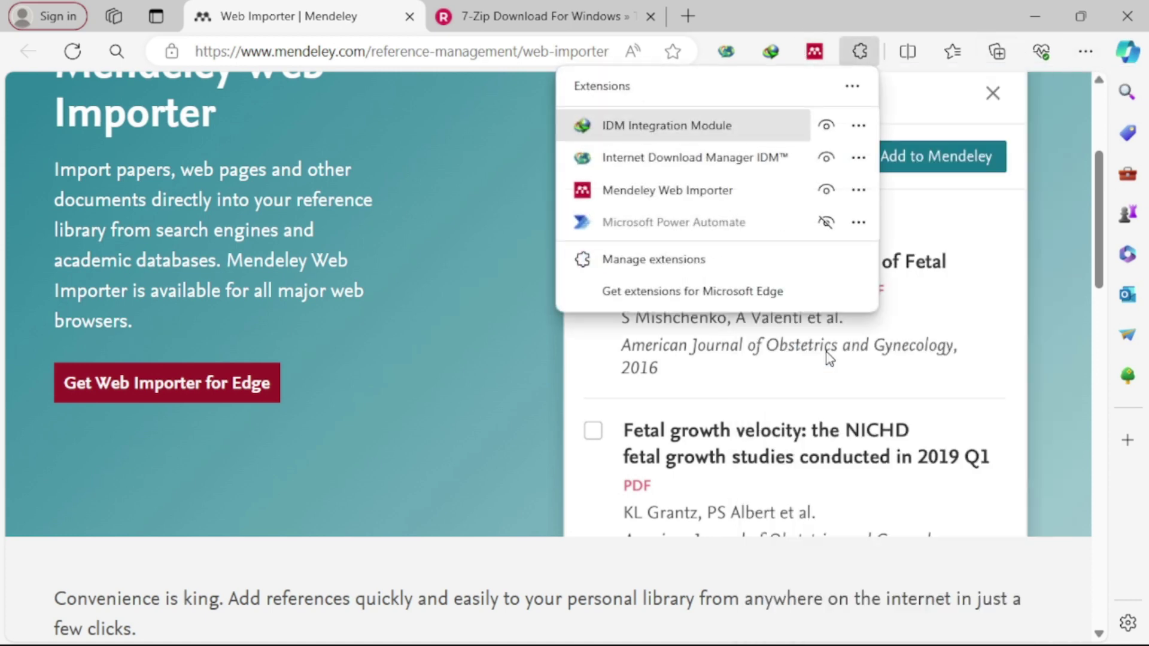
{"action": "left_click", "coordinate": [825, 194]}
{"action": "left_click", "coordinate": [825, 194]}
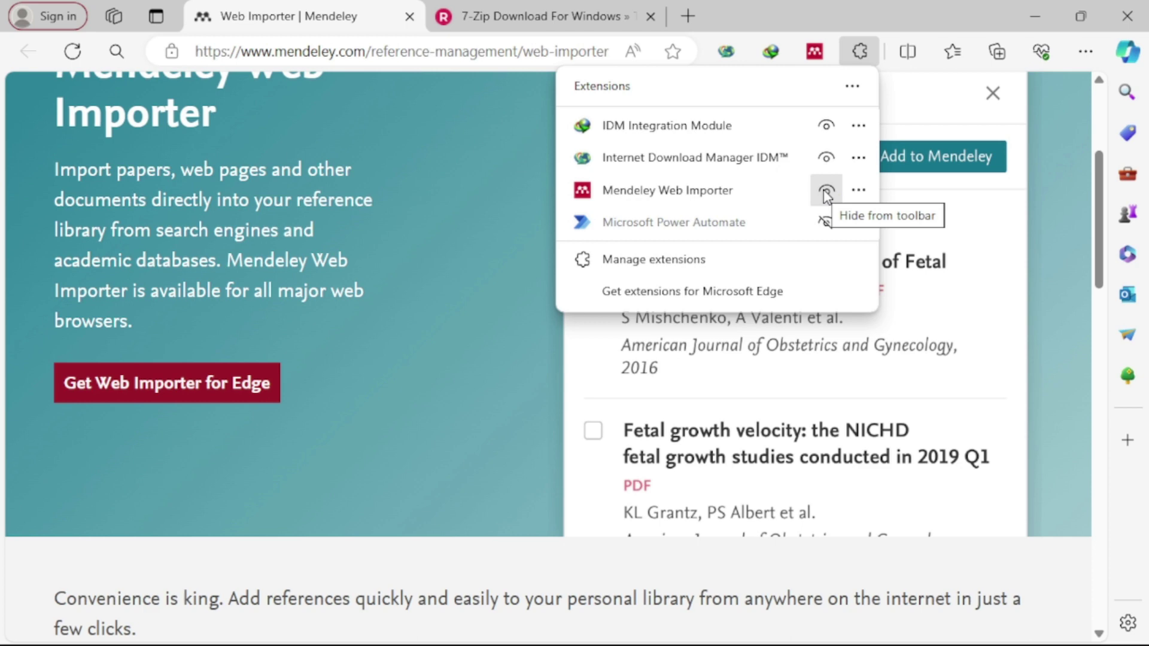
{"action": "left_click", "coordinate": [859, 51]}
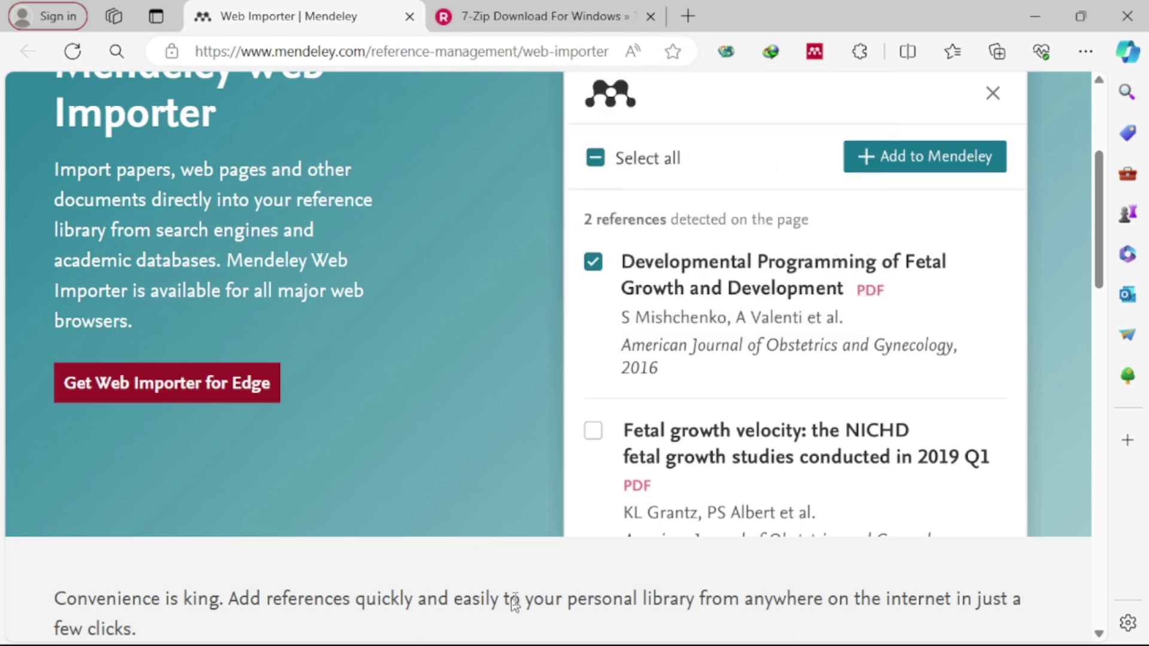
Step: Switch to Mendeley Reference Manager and open the installation page of Mendeley Cite for Microsoft Word
{"action": "mouse_move", "coordinate": [605, 634]}
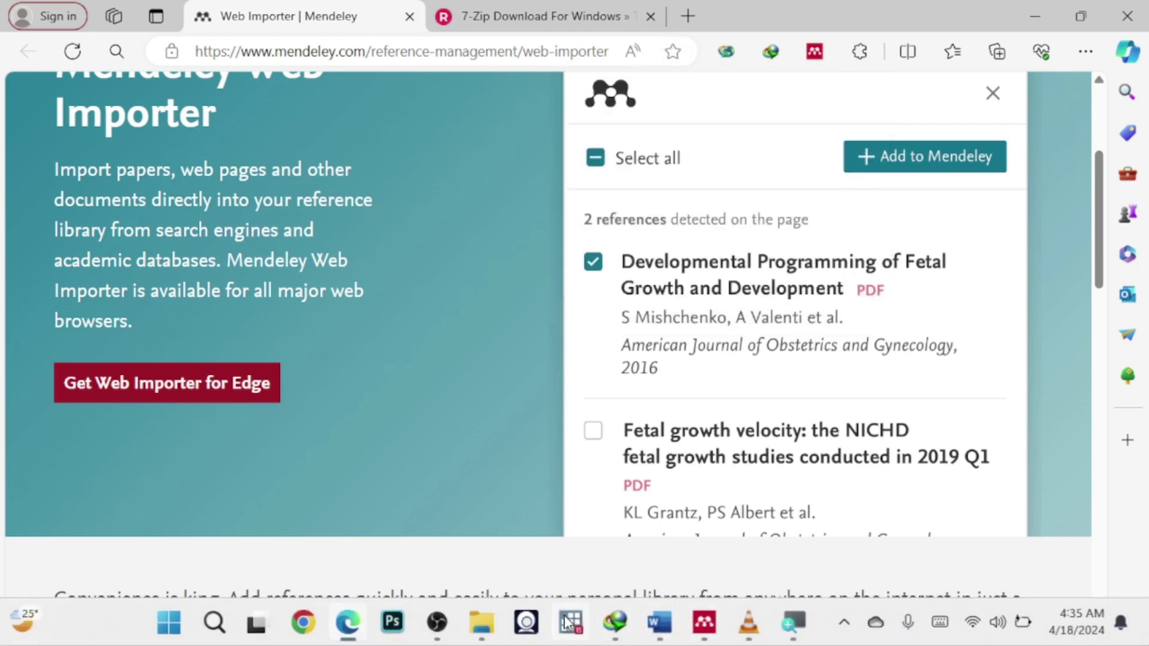
{"action": "left_click", "coordinate": [704, 622]}
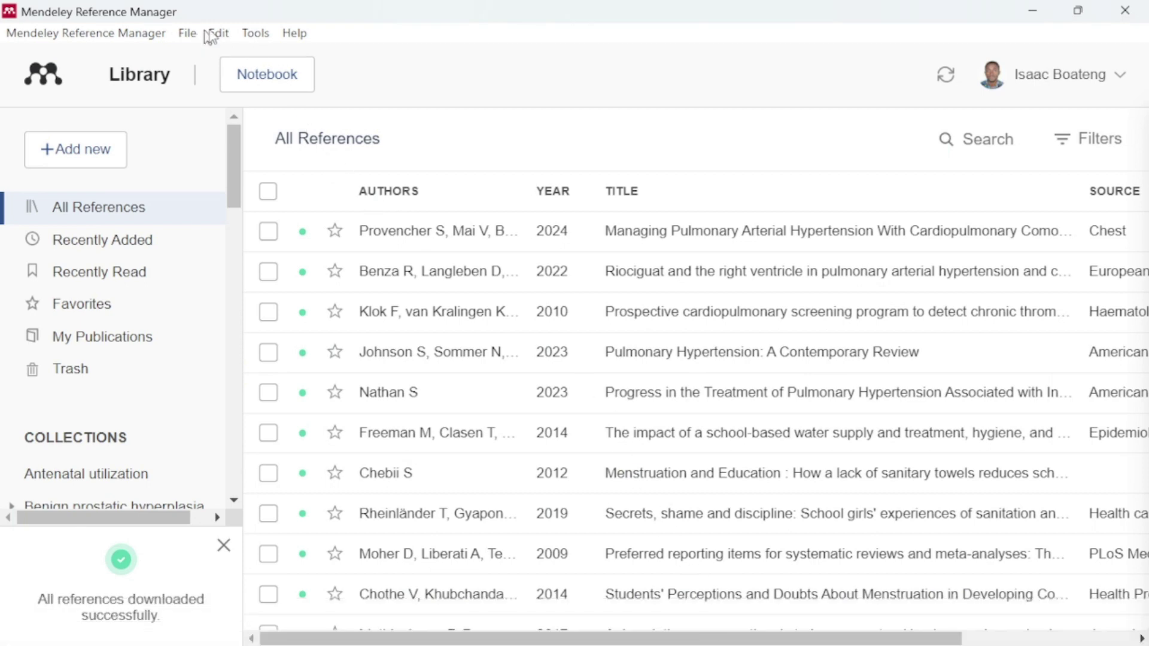
{"action": "left_click", "coordinate": [247, 36]}
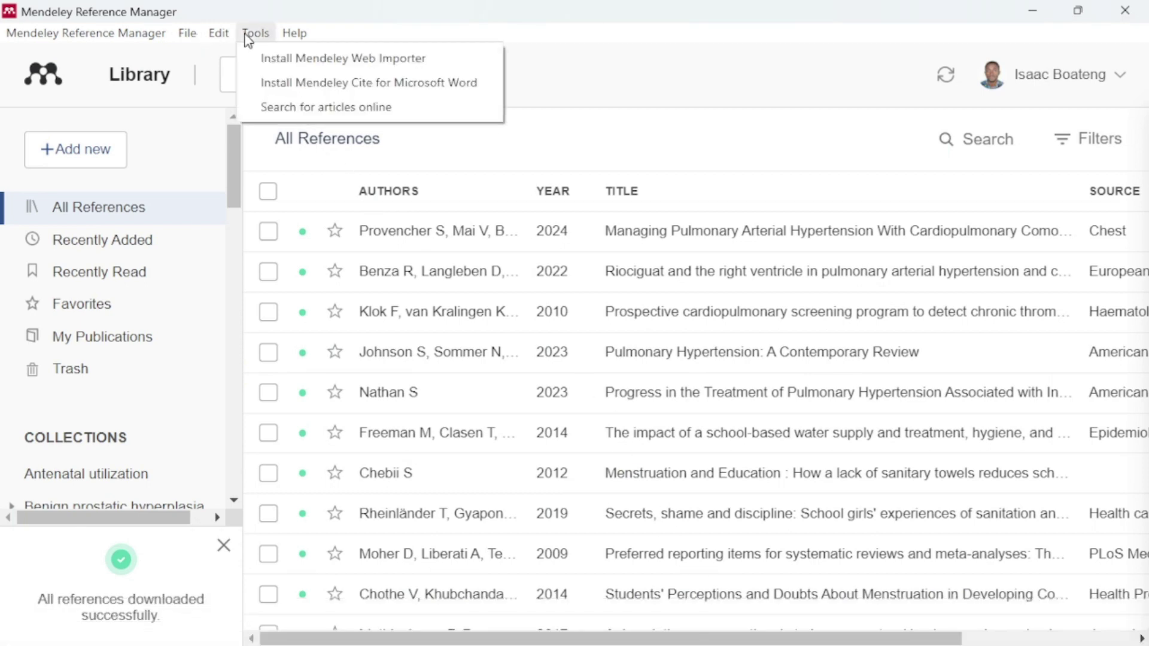
{"action": "left_click", "coordinate": [293, 83]}
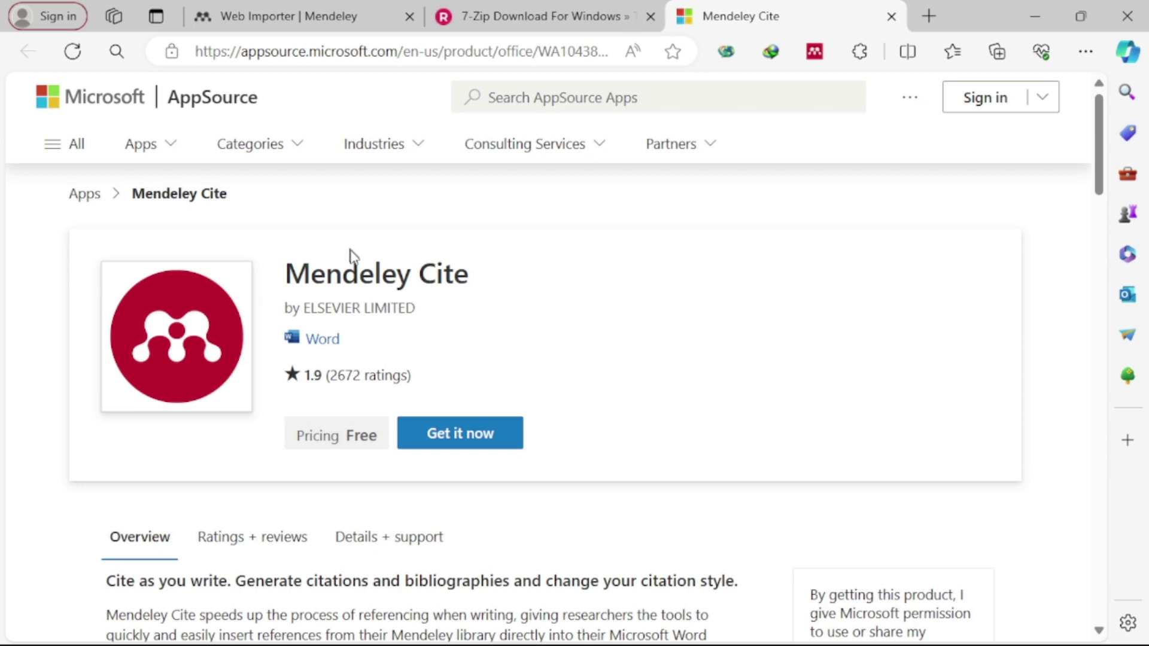
Step: View the AppSource sign-in form for getting Mendeley Cite and close it without signing in
{"action": "left_click", "coordinate": [474, 439]}
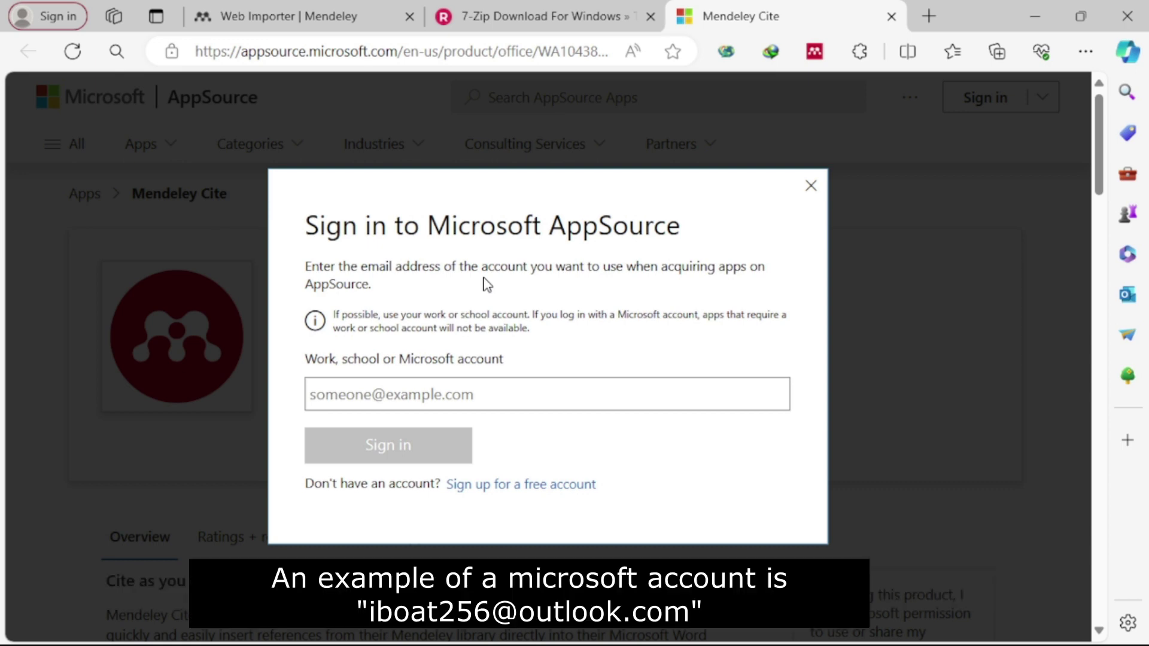
{"action": "left_click", "coordinate": [470, 390]}
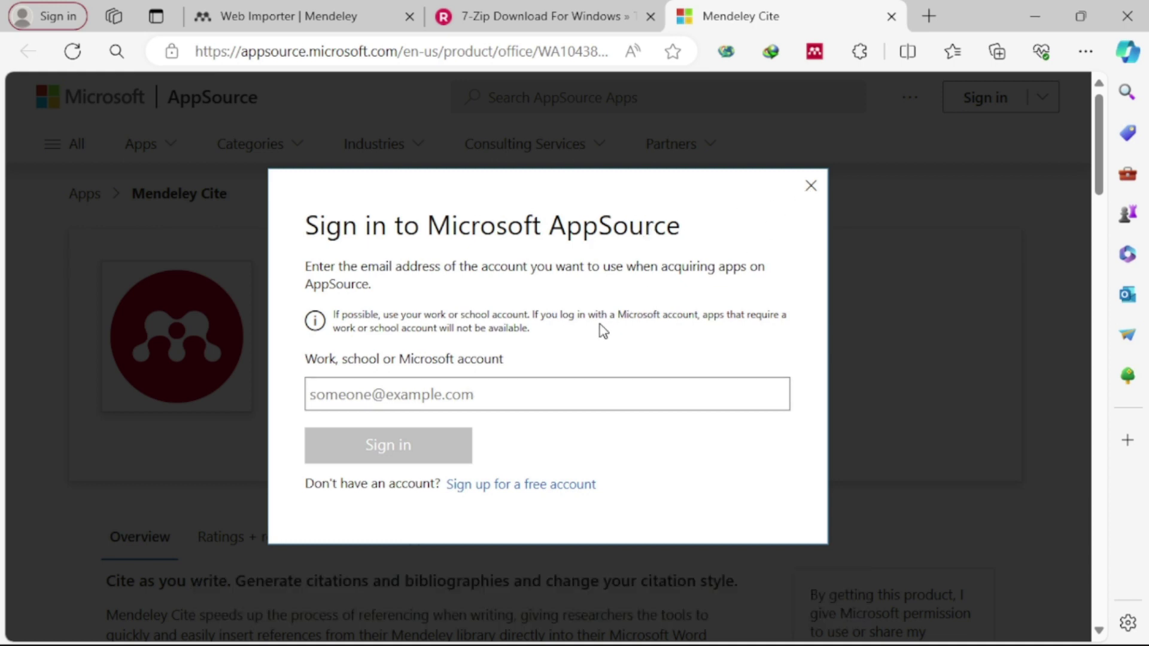
{"action": "left_click", "coordinate": [810, 186]}
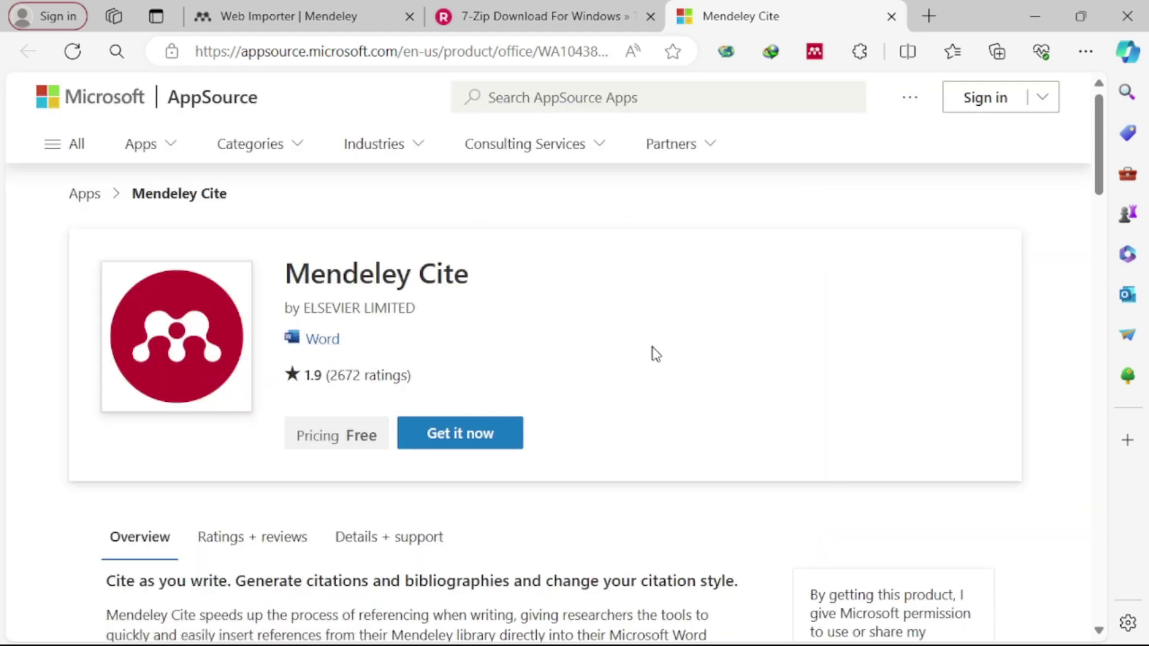
Step: Switch to Document2 in Word and close its Mendeley Cite pane
{"action": "mouse_move", "coordinate": [667, 630]}
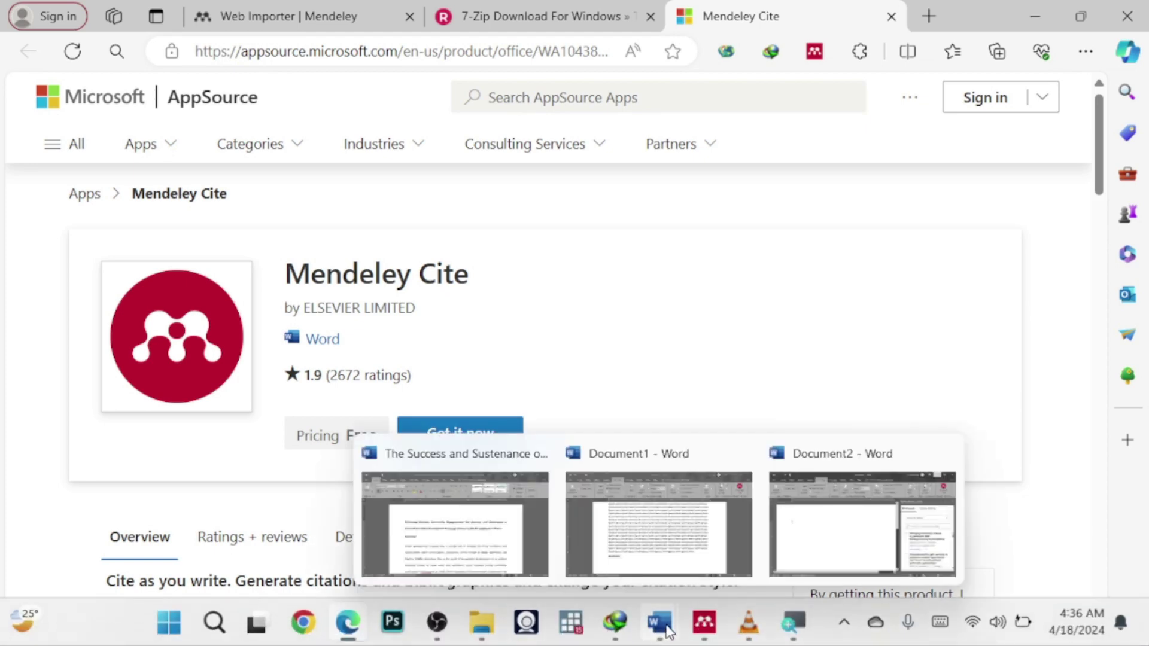
{"action": "left_click", "coordinate": [672, 536]}
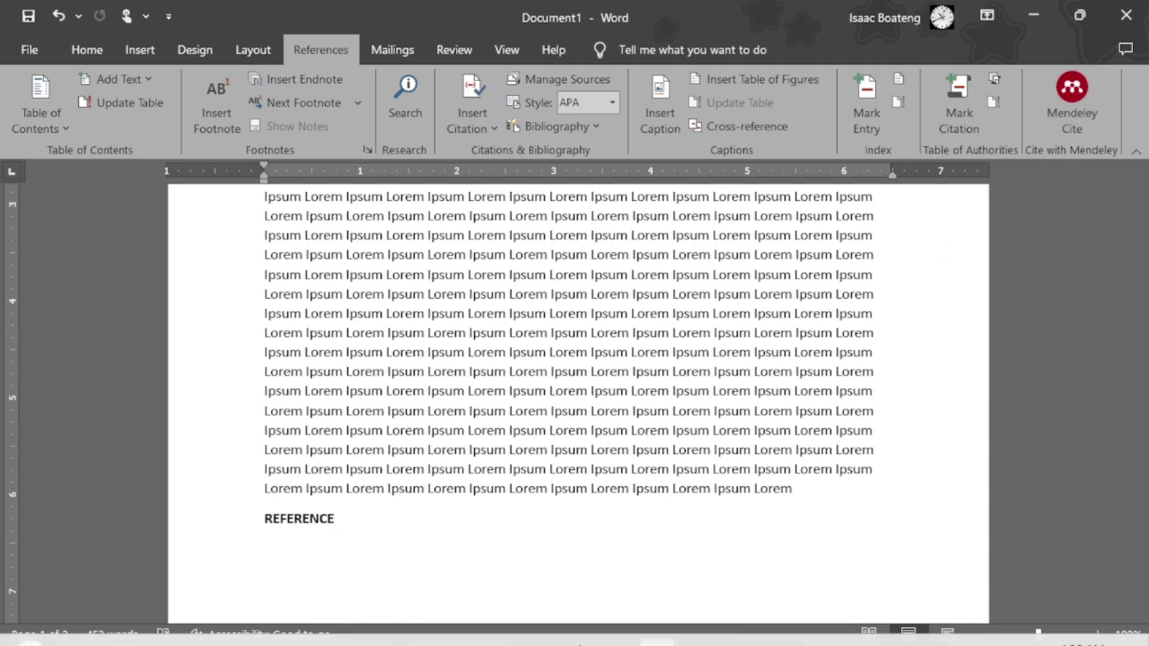
{"action": "mouse_move", "coordinate": [661, 626]}
{"action": "left_click", "coordinate": [810, 510]}
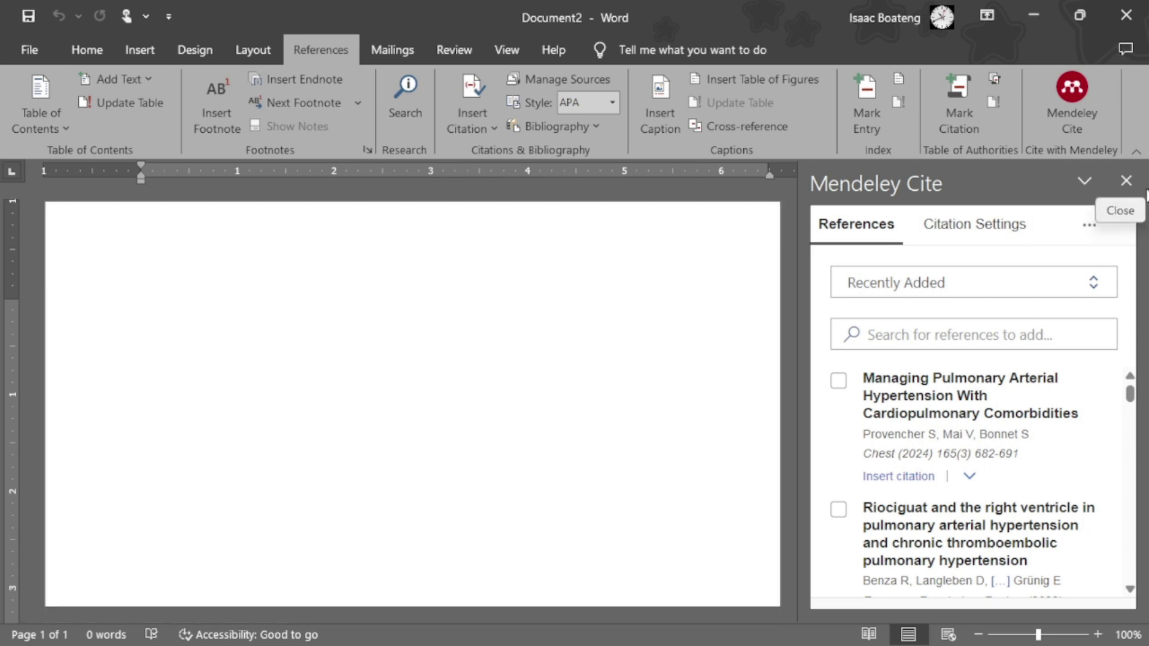
{"action": "left_click", "coordinate": [1128, 182]}
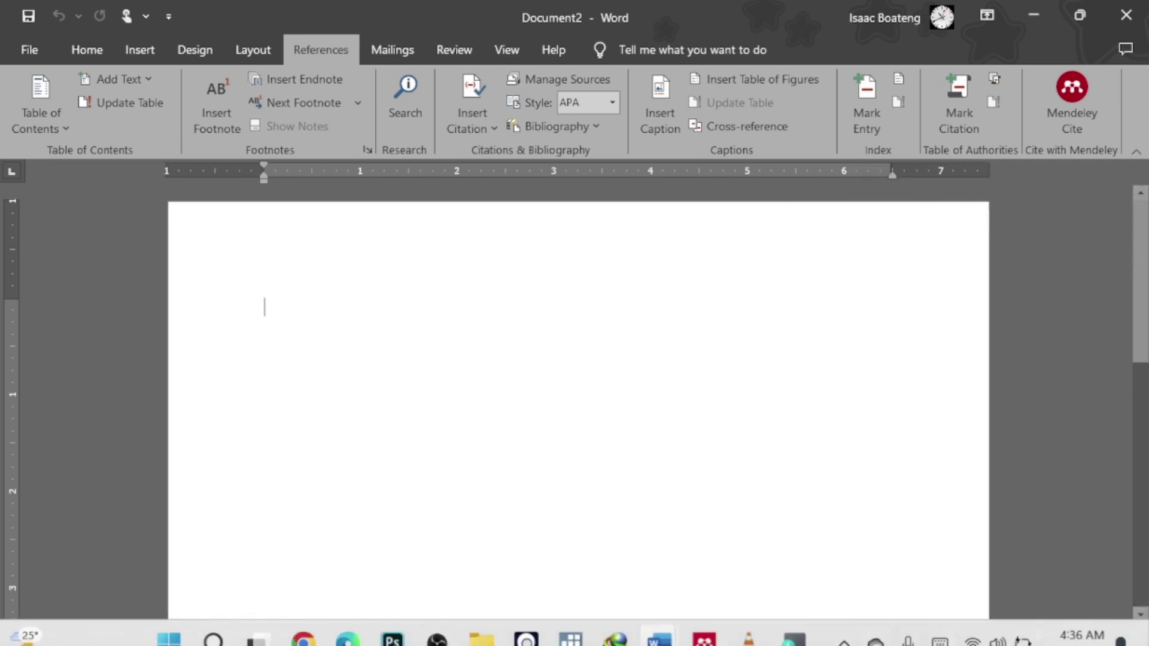
Step: In Document1, insert two paragraph breaks after "Lorem Ipsum Lorem" in the fourth line and end the first paragraph with a period
{"action": "mouse_move", "coordinate": [606, 639]}
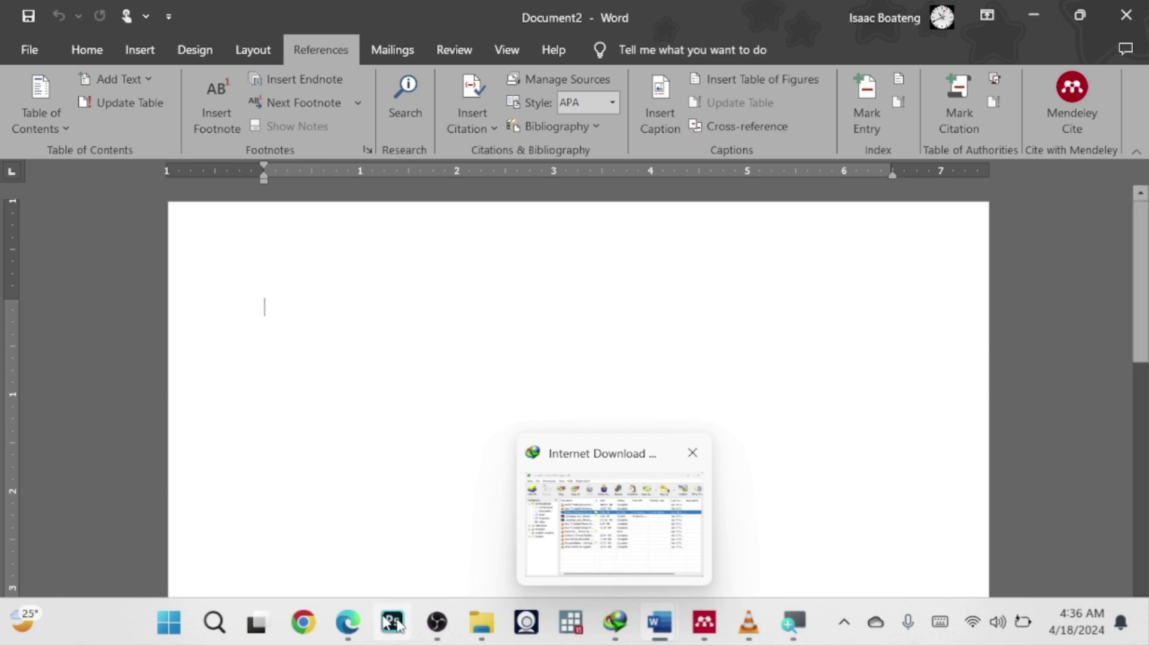
{"action": "mouse_move", "coordinate": [660, 623]}
{"action": "left_click", "coordinate": [653, 527]}
{"action": "scroll", "coordinate": [652, 526], "scroll_direction": "up", "scroll_amount": 10}
{"action": "scroll", "coordinate": [545, 422], "scroll_direction": "down", "scroll_amount": 5}
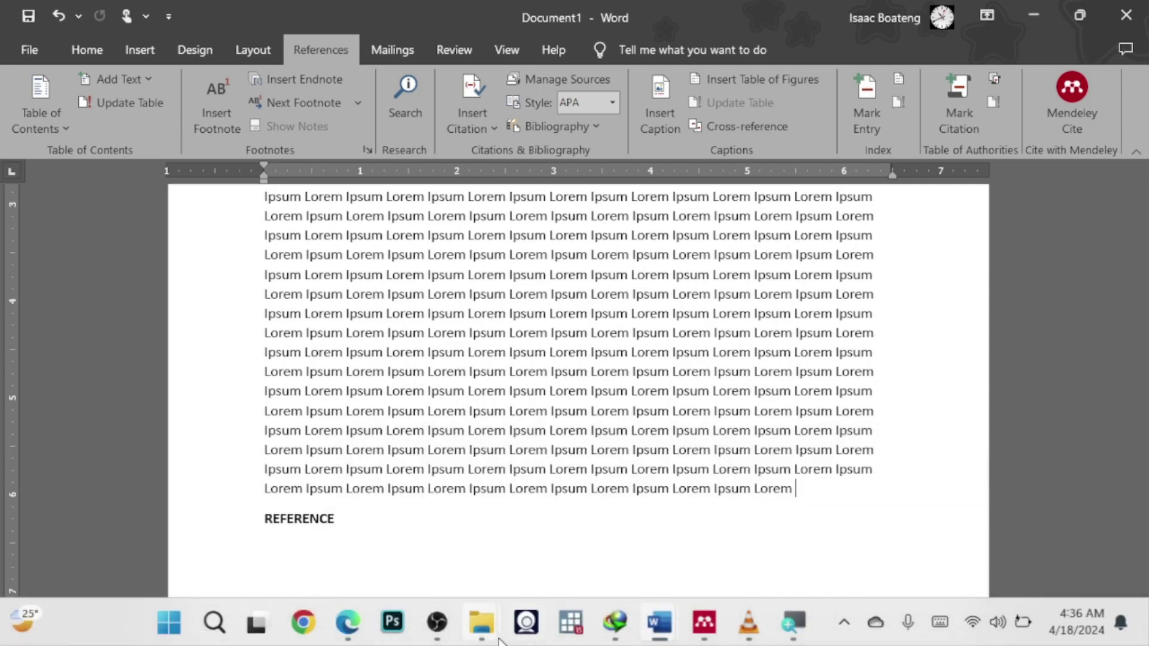
{"action": "scroll", "coordinate": [436, 423], "scroll_direction": "up", "scroll_amount": 6}
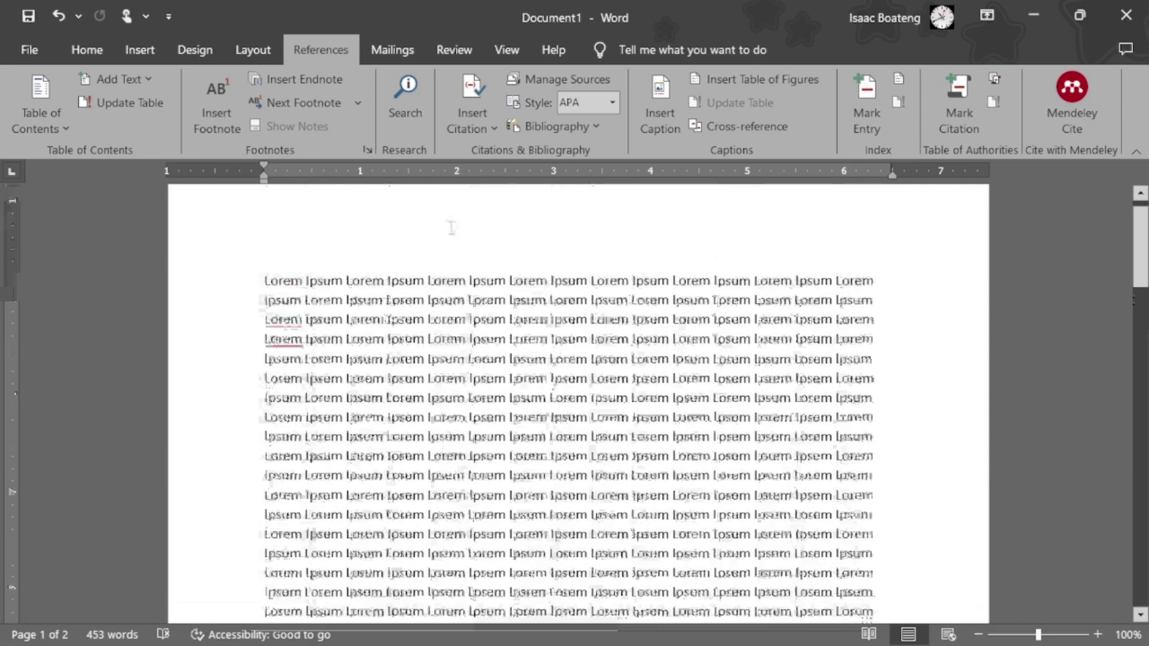
{"action": "left_click_drag", "start_coordinate": [419, 346], "coordinate": [388, 366]}
{"action": "left_click", "coordinate": [388, 369]}
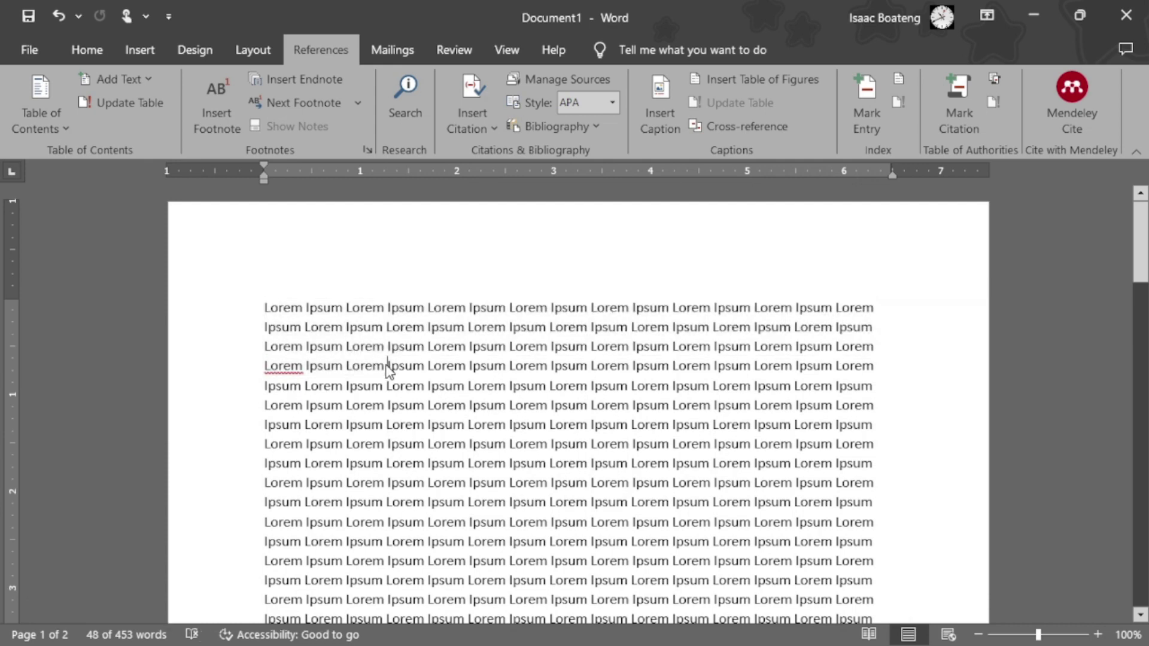
{"action": "key", "text": "Return"}
{"action": "key", "text": "Return"}
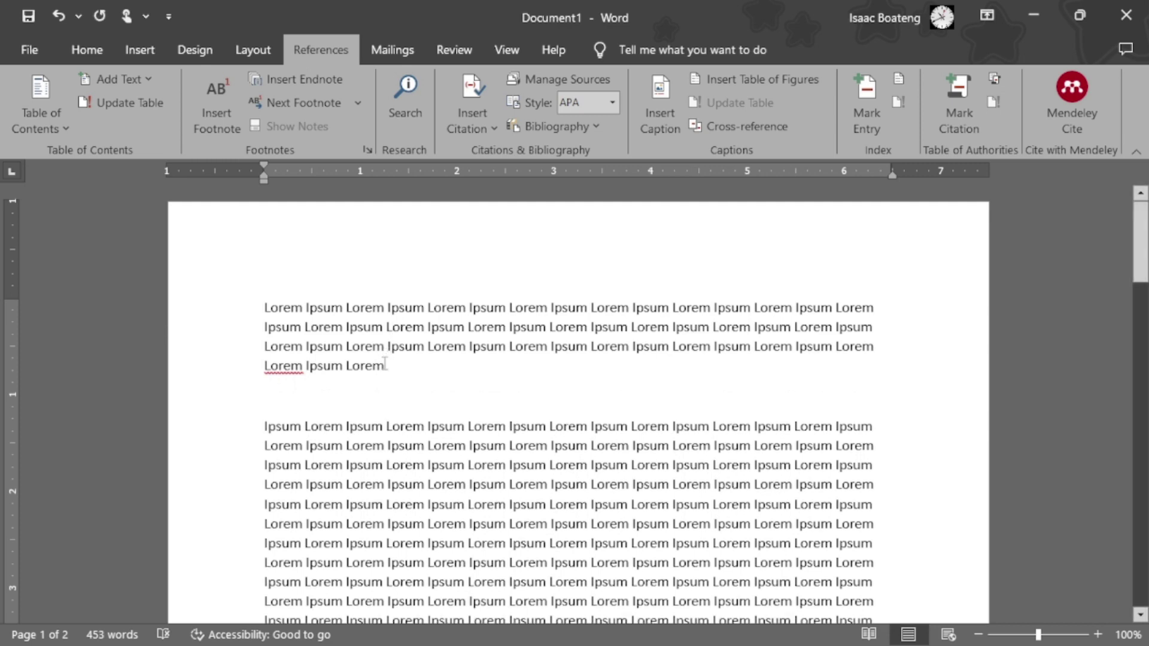
{"action": "type", "text": "."}
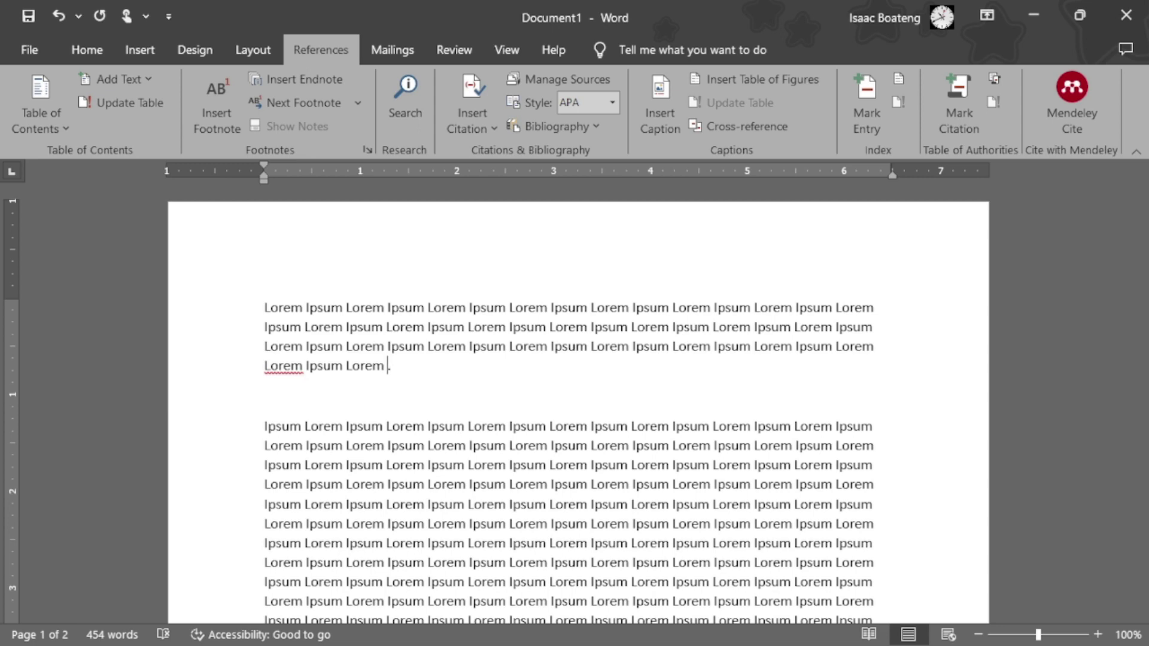
Step: Switch to the Edge browser and open pubmed.ncbi.nlm.nih.gov in a new tab
{"action": "mouse_move", "coordinate": [366, 632]}
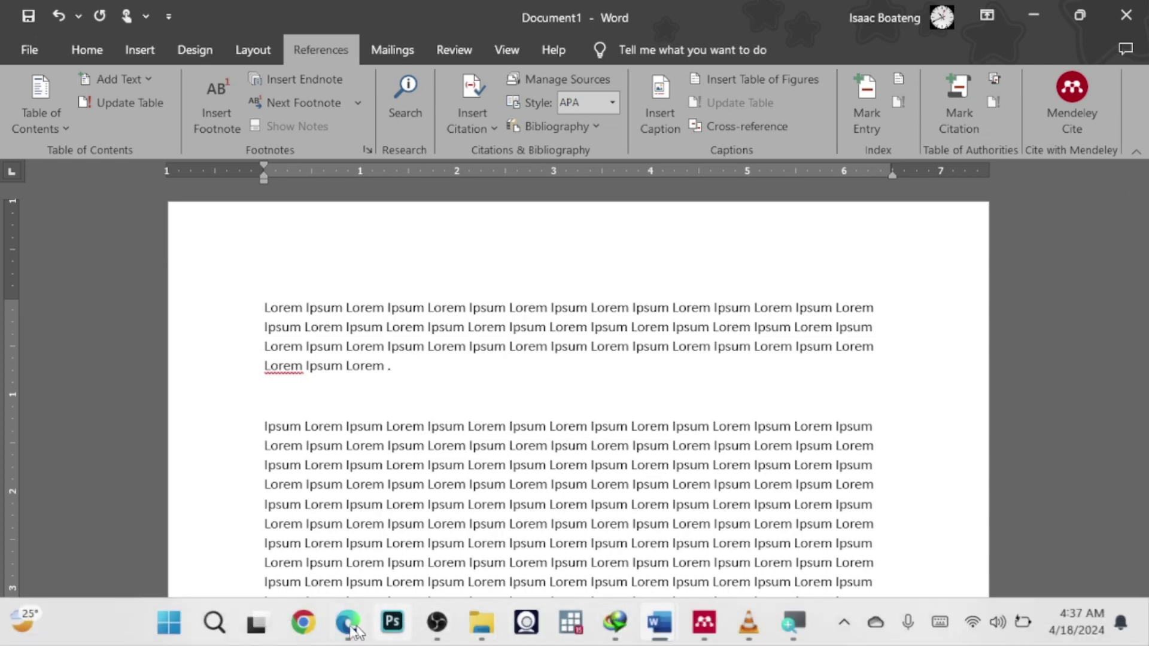
{"action": "left_click", "coordinate": [349, 562]}
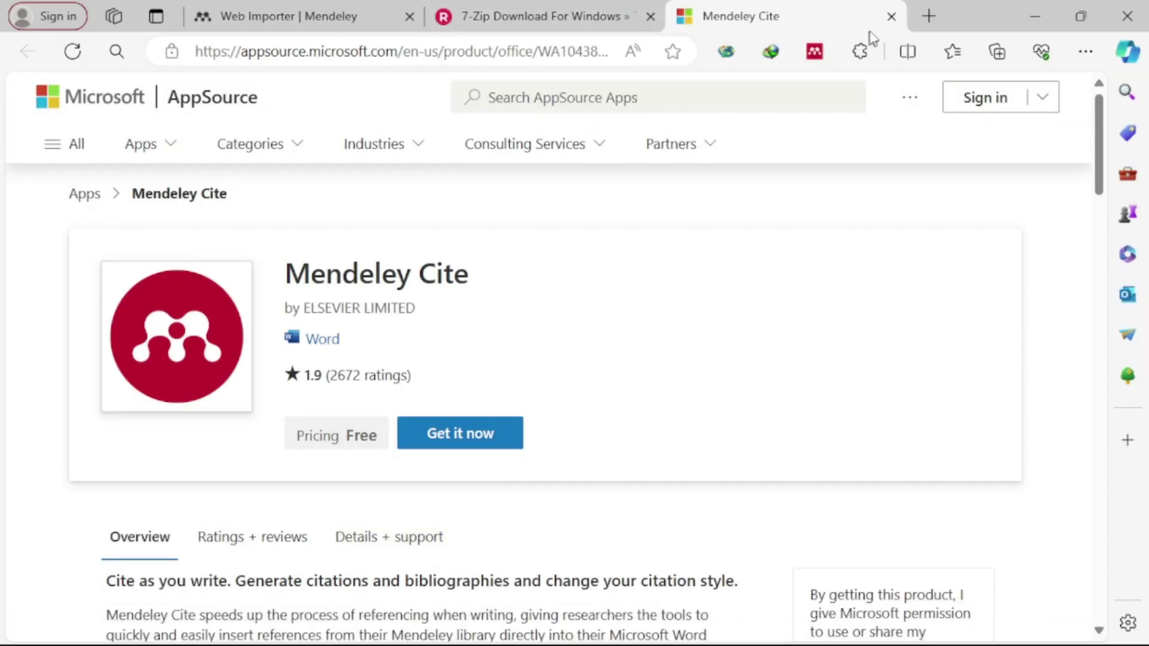
{"action": "left_click", "coordinate": [929, 15]}
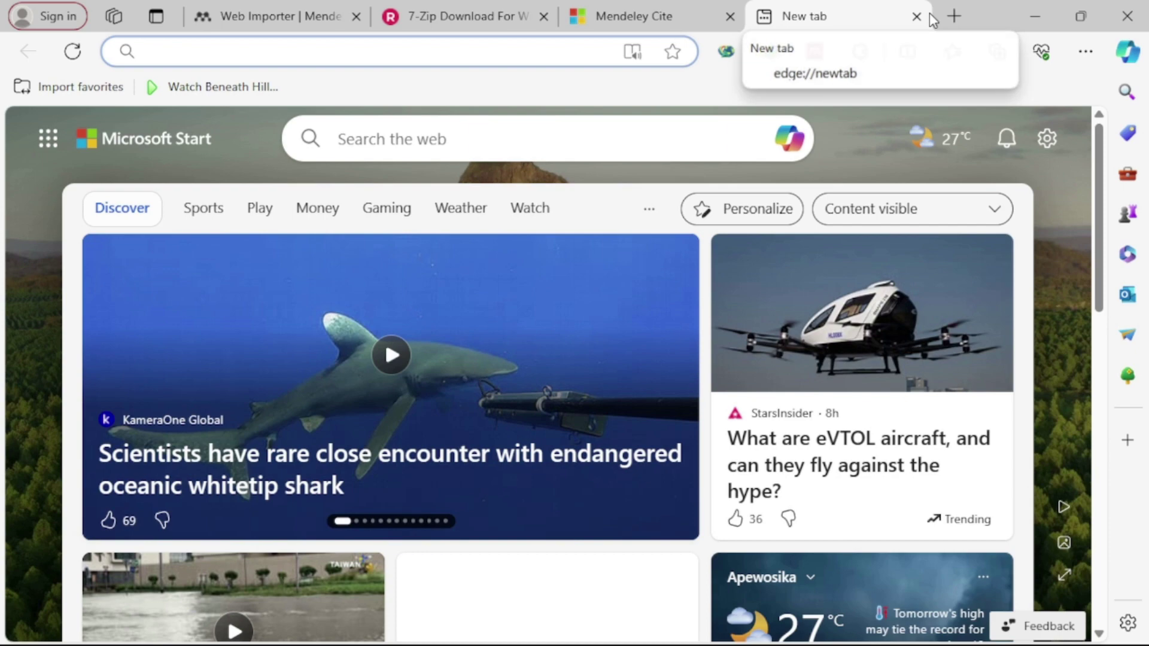
{"action": "type", "text": "PUBmed.ncbi.nlm.nih.gov"}
{"action": "key", "text": "Return"}
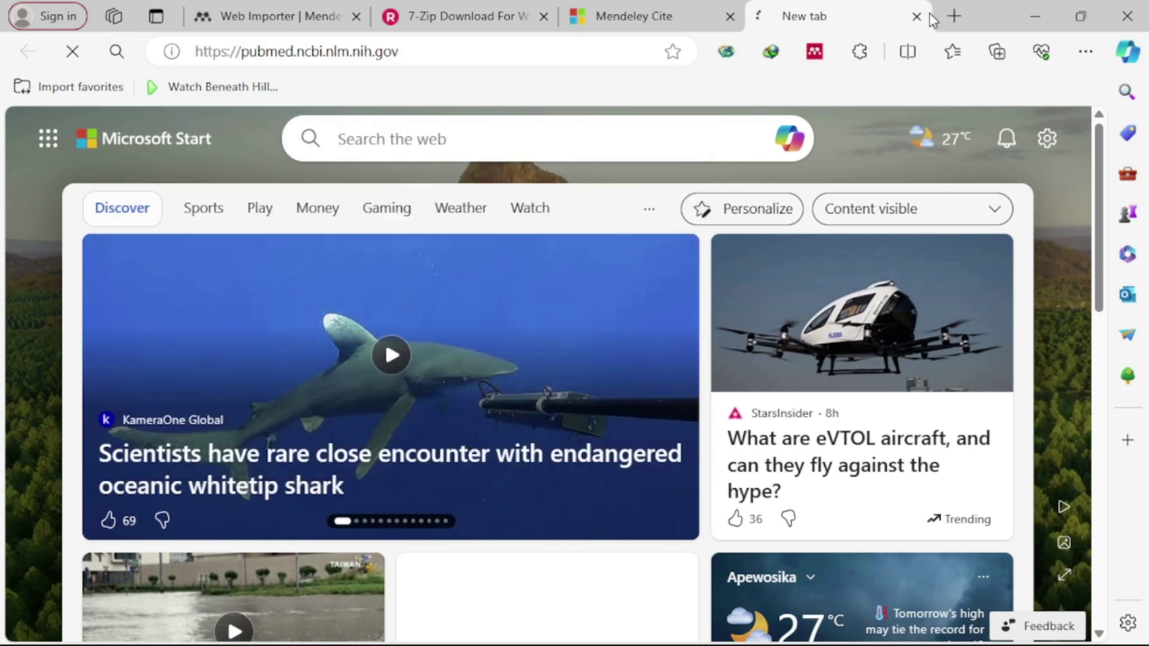
Step: Search PubMed for the suggested term "pulmonary hypertension"
{"action": "type", "text": "HY"}
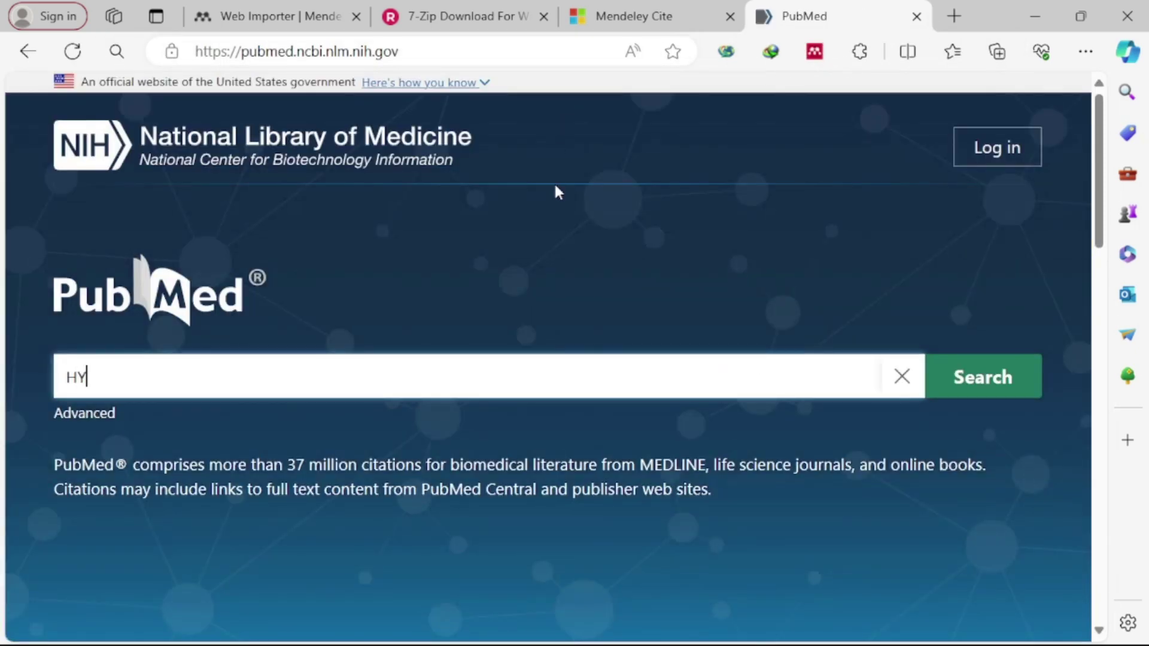
{"action": "type", "text": "PERTENSION"}
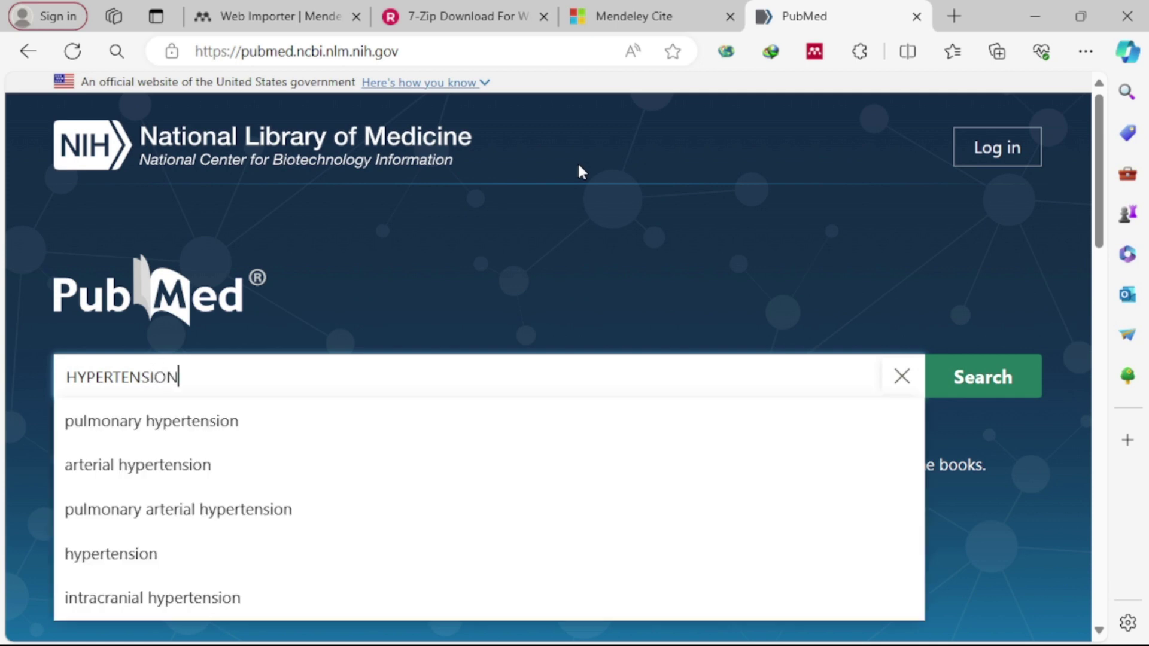
{"action": "left_click", "coordinate": [174, 425]}
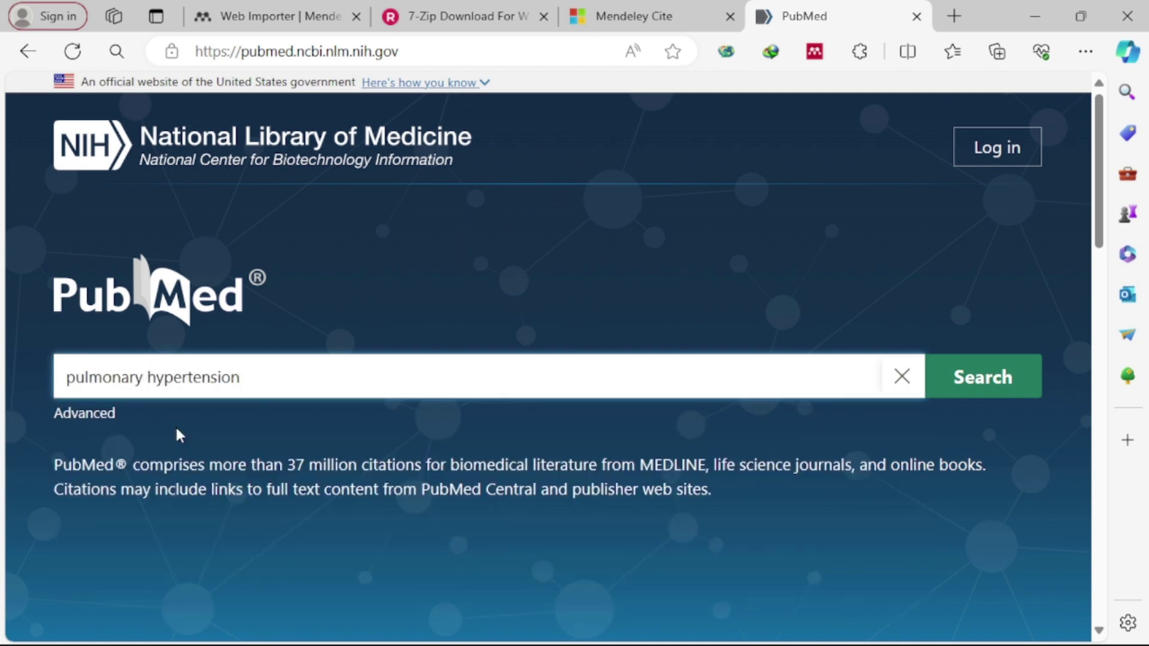
{"action": "left_click", "coordinate": [971, 374]}
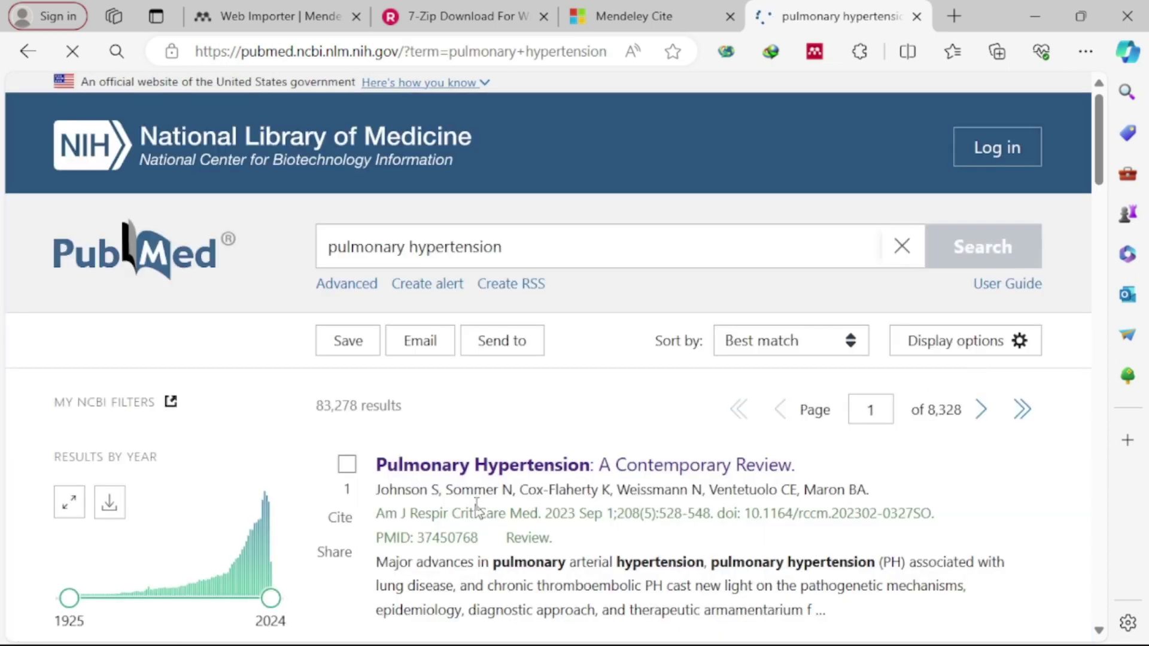
Step: Open the article "Pulmonary Hypertension: A Contemporary Review" and read the start of its abstract
{"action": "left_click", "coordinate": [481, 473]}
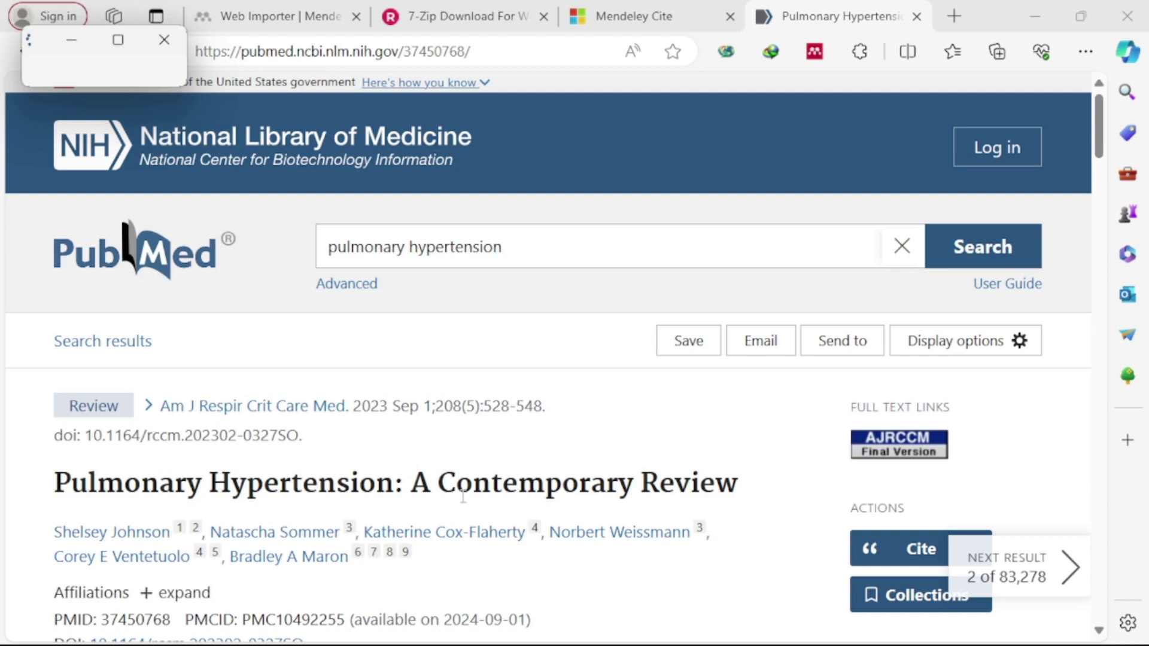
{"action": "scroll", "coordinate": [475, 490], "scroll_direction": "down", "scroll_amount": 8}
{"action": "left_click_drag", "start_coordinate": [53, 228], "coordinate": [428, 272]}
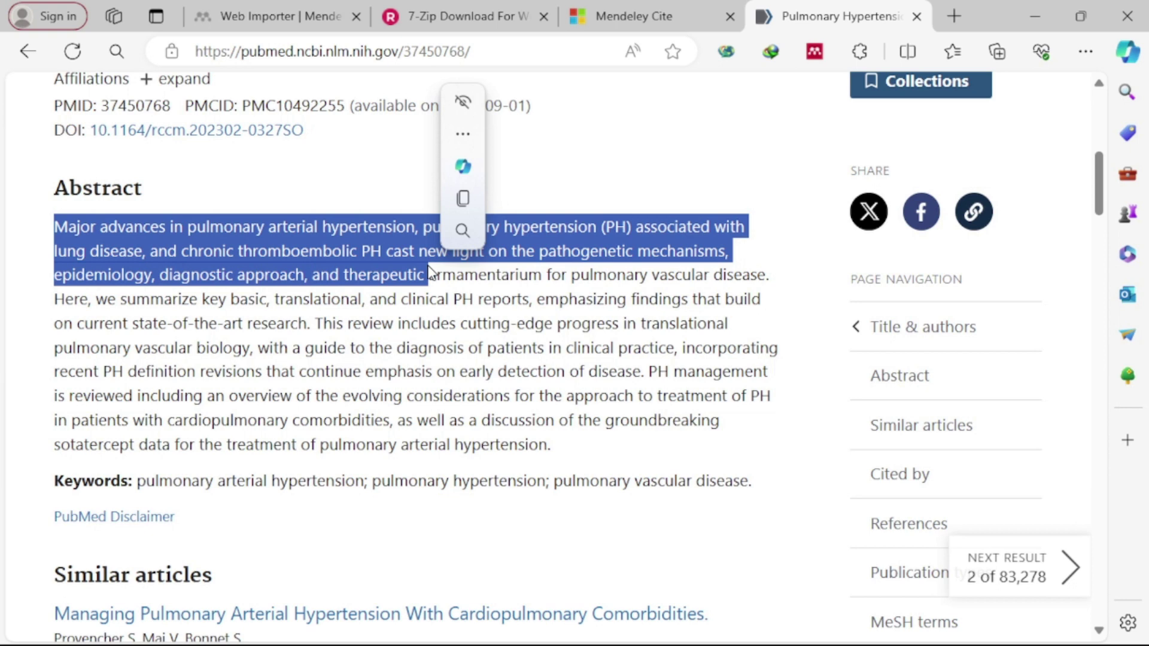
{"action": "left_click", "coordinate": [569, 201]}
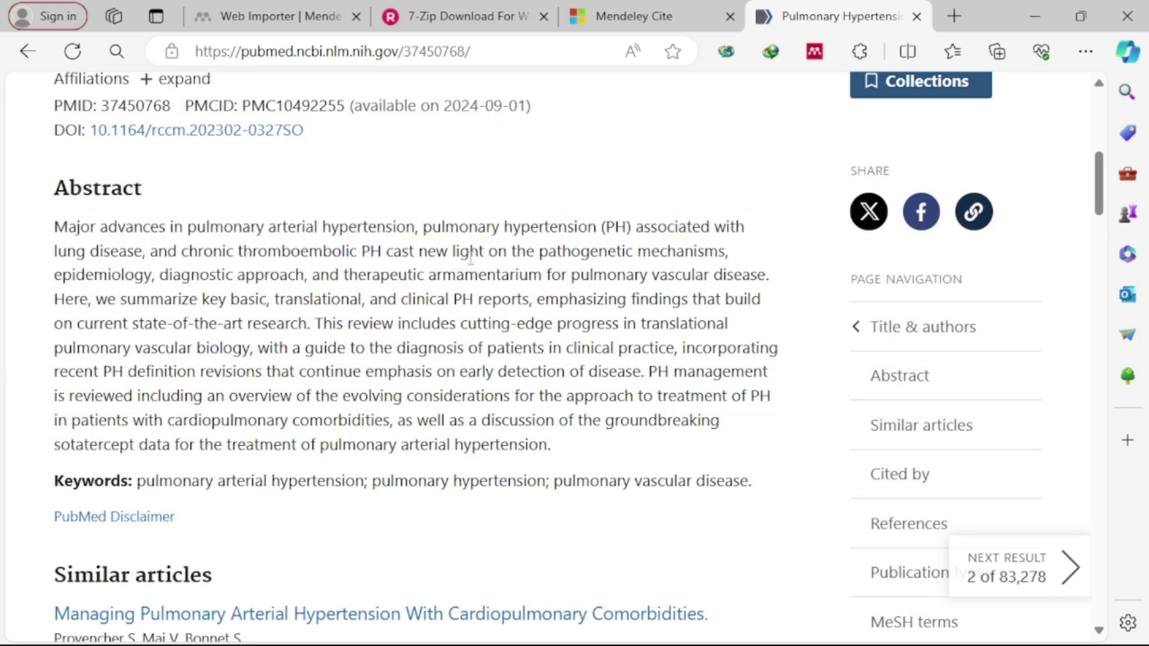
Step: Open Mendeley Web Importer on the article page and review the main reference and the additional references detected
{"action": "left_click", "coordinate": [814, 53]}
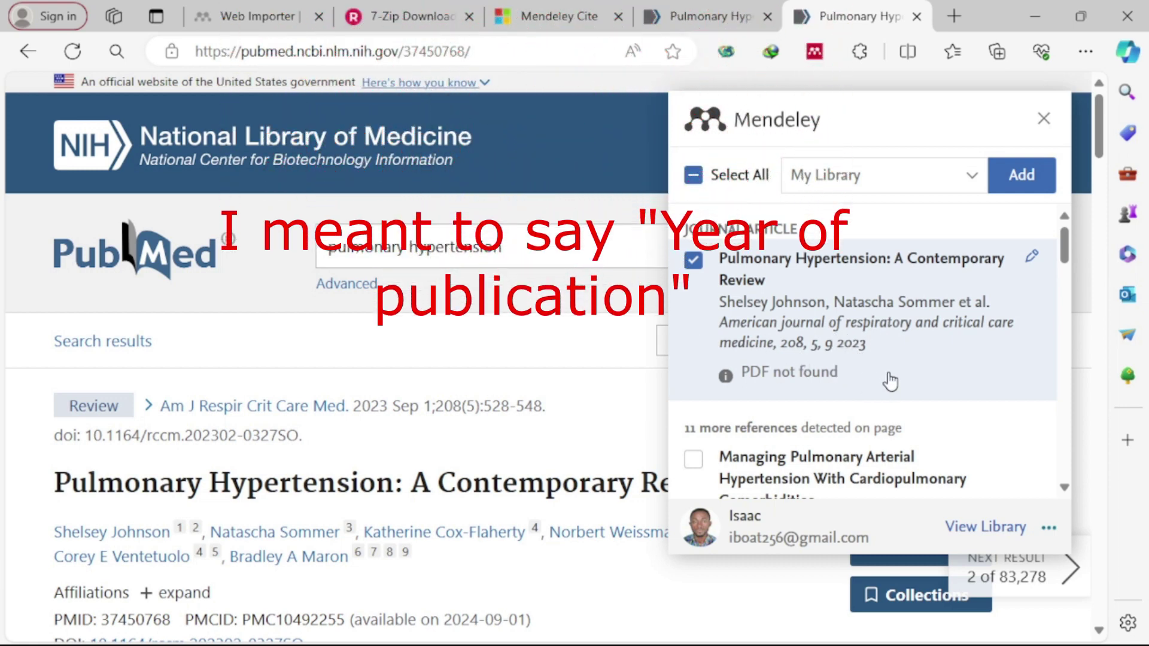
{"action": "scroll", "coordinate": [898, 388], "scroll_direction": "down", "scroll_amount": 2}
{"action": "scroll", "coordinate": [901, 390], "scroll_direction": "down", "scroll_amount": 10}
{"action": "scroll", "coordinate": [902, 390], "scroll_direction": "down", "scroll_amount": 5}
{"action": "scroll", "coordinate": [901, 390], "scroll_direction": "up", "scroll_amount": 6}
{"action": "scroll", "coordinate": [901, 390], "scroll_direction": "up", "scroll_amount": 6}
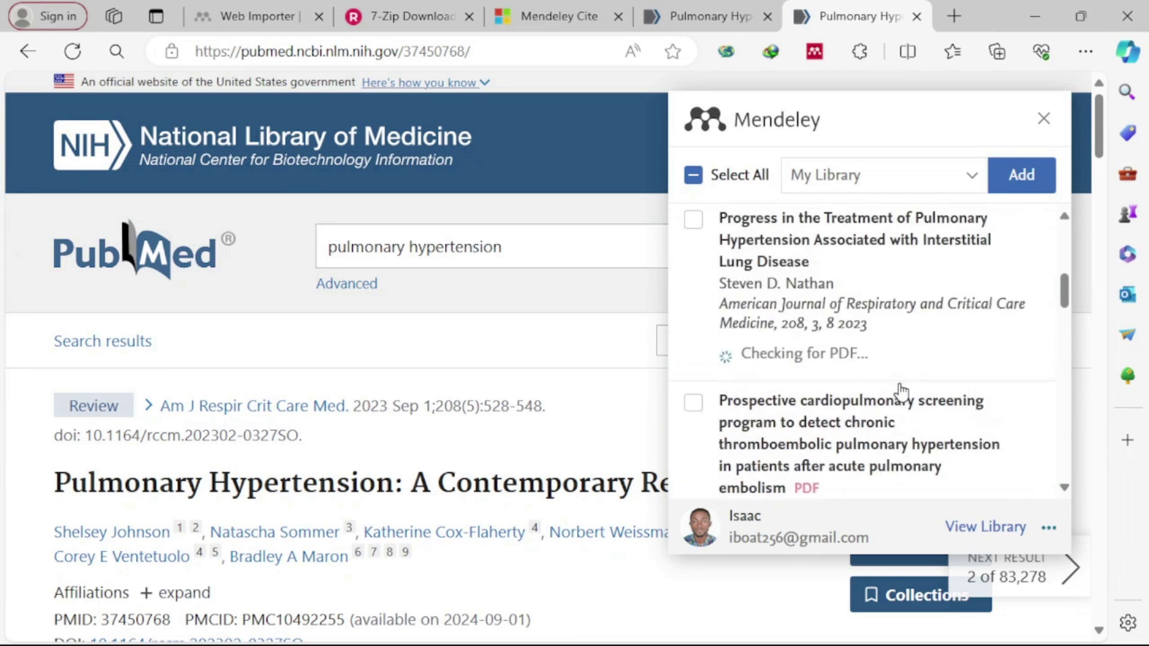
{"action": "scroll", "coordinate": [902, 390], "scroll_direction": "up", "scroll_amount": 6}
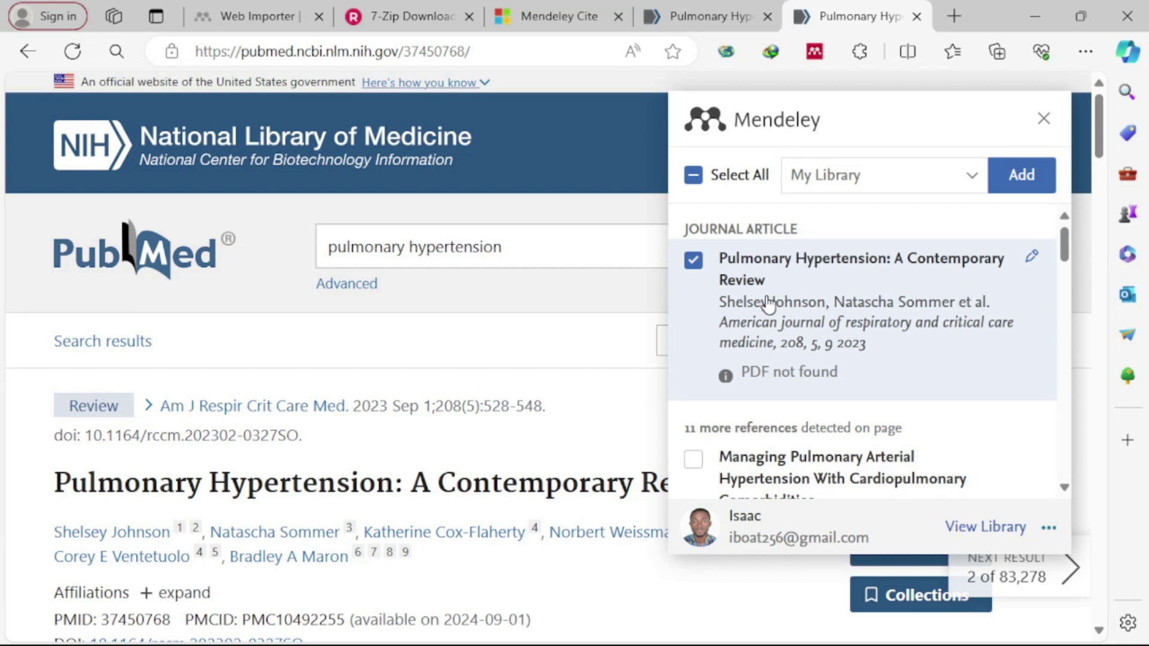
Step: Browse the collections and groups available as destinations for the imported reference in Mendeley Web Importer
{"action": "left_click", "coordinate": [973, 180]}
{"action": "scroll", "coordinate": [832, 362], "scroll_direction": "down", "scroll_amount": 4}
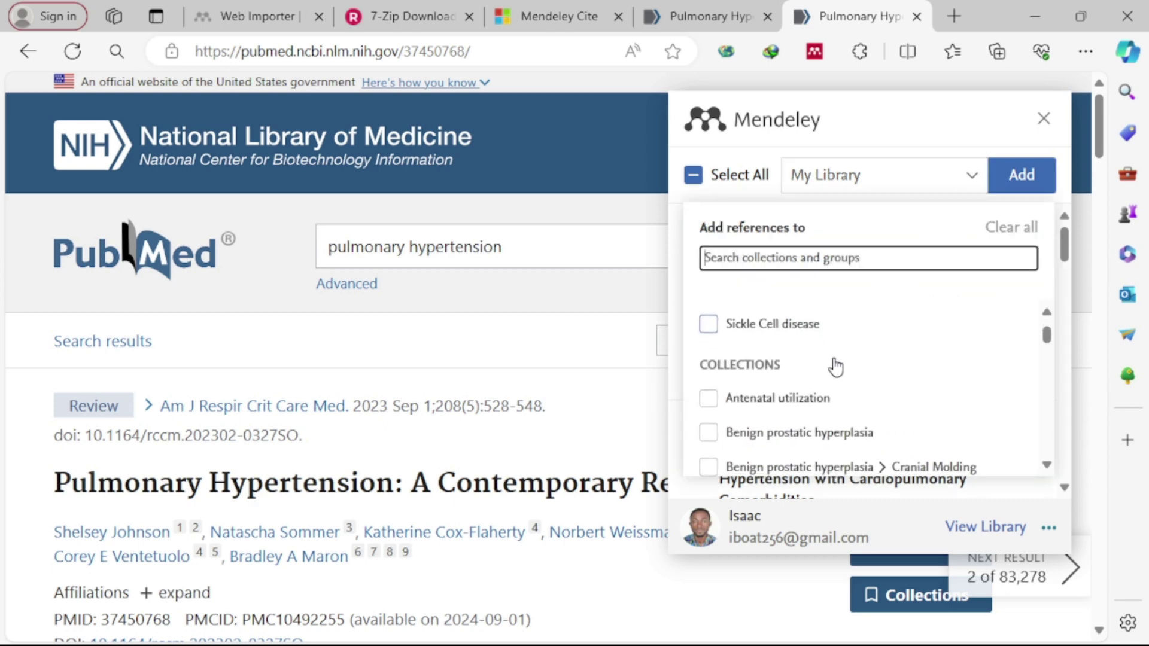
{"action": "scroll", "coordinate": [836, 366], "scroll_direction": "down", "scroll_amount": 6}
{"action": "scroll", "coordinate": [836, 367], "scroll_direction": "up", "scroll_amount": 3}
{"action": "scroll", "coordinate": [836, 366], "scroll_direction": "up", "scroll_amount": 6}
{"action": "scroll", "coordinate": [837, 365], "scroll_direction": "down", "scroll_amount": 2}
{"action": "scroll", "coordinate": [837, 365], "scroll_direction": "down", "scroll_amount": 3}
{"action": "scroll", "coordinate": [836, 366], "scroll_direction": "down", "scroll_amount": 8}
{"action": "scroll", "coordinate": [836, 366], "scroll_direction": "down", "scroll_amount": 8}
{"action": "scroll", "coordinate": [838, 367], "scroll_direction": "down", "scroll_amount": 2}
{"action": "scroll", "coordinate": [838, 367], "scroll_direction": "up", "scroll_amount": 5}
{"action": "scroll", "coordinate": [837, 367], "scroll_direction": "up", "scroll_amount": 15}
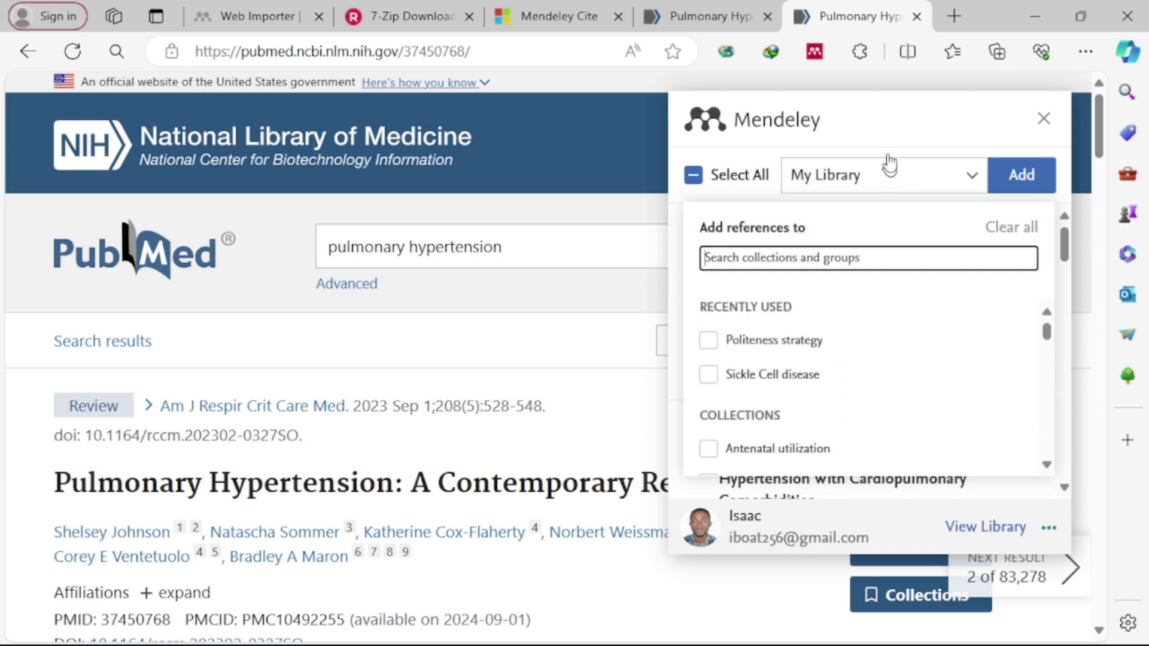
Step: Dismiss the collection choices and add "Pulmonary Hypertension: A Contemporary Review" to My Library
{"action": "left_click", "coordinate": [909, 136]}
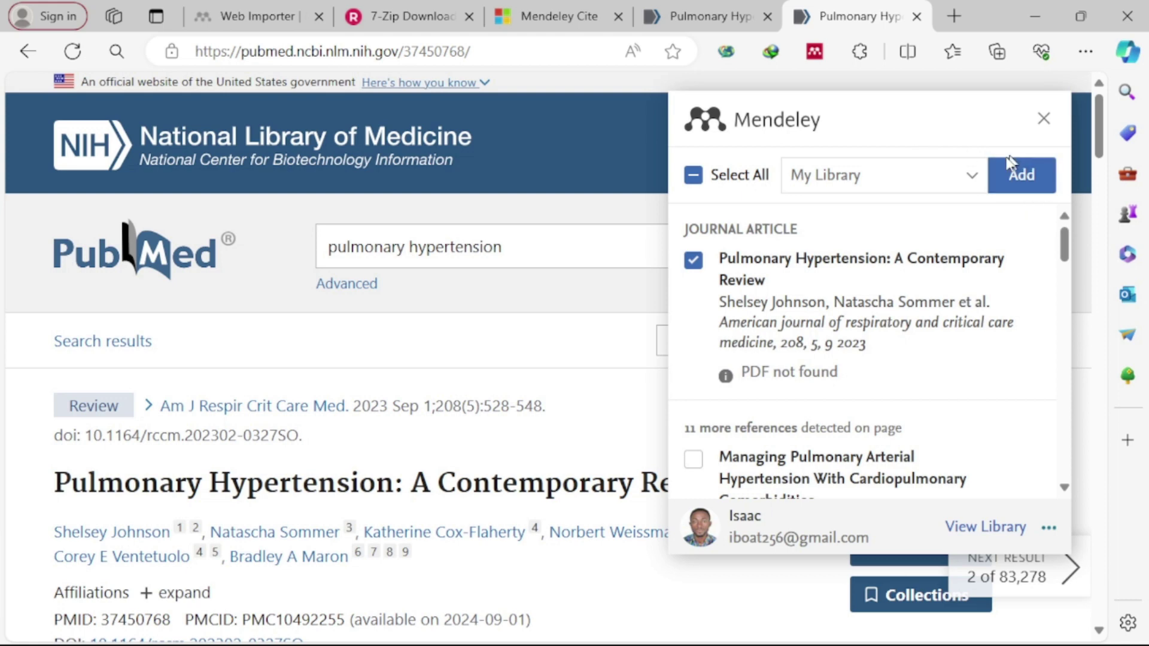
{"action": "left_click", "coordinate": [1016, 176]}
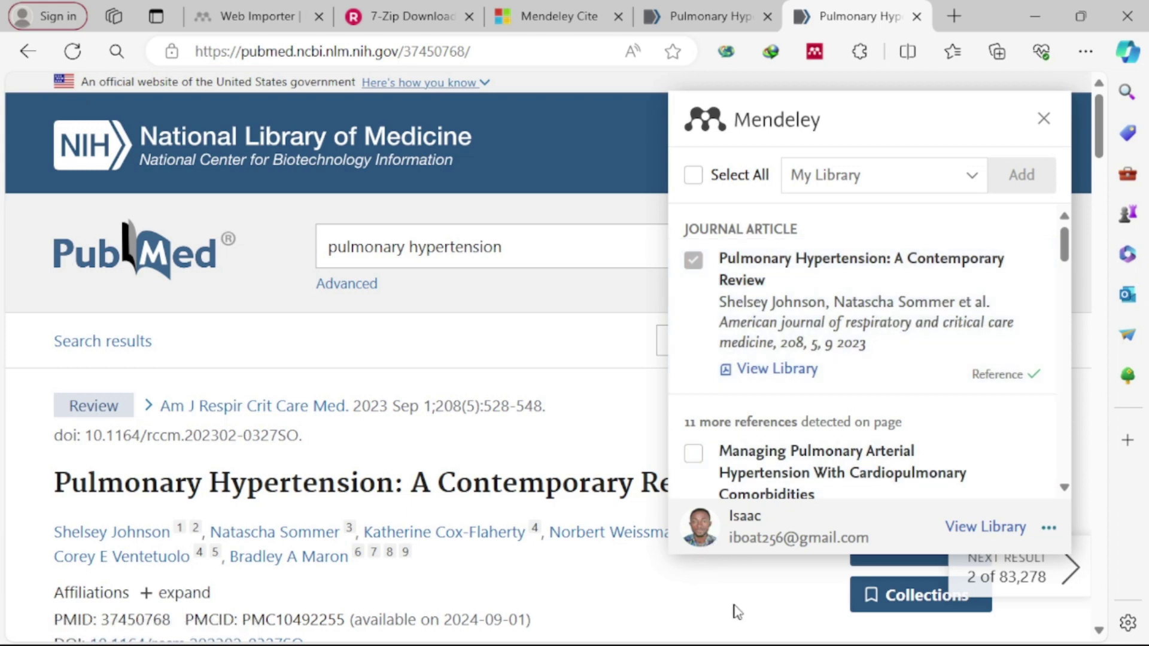
Step: Switch to Document1 in Word and open Mendeley Cite with its recently added references
{"action": "mouse_move", "coordinate": [667, 625]}
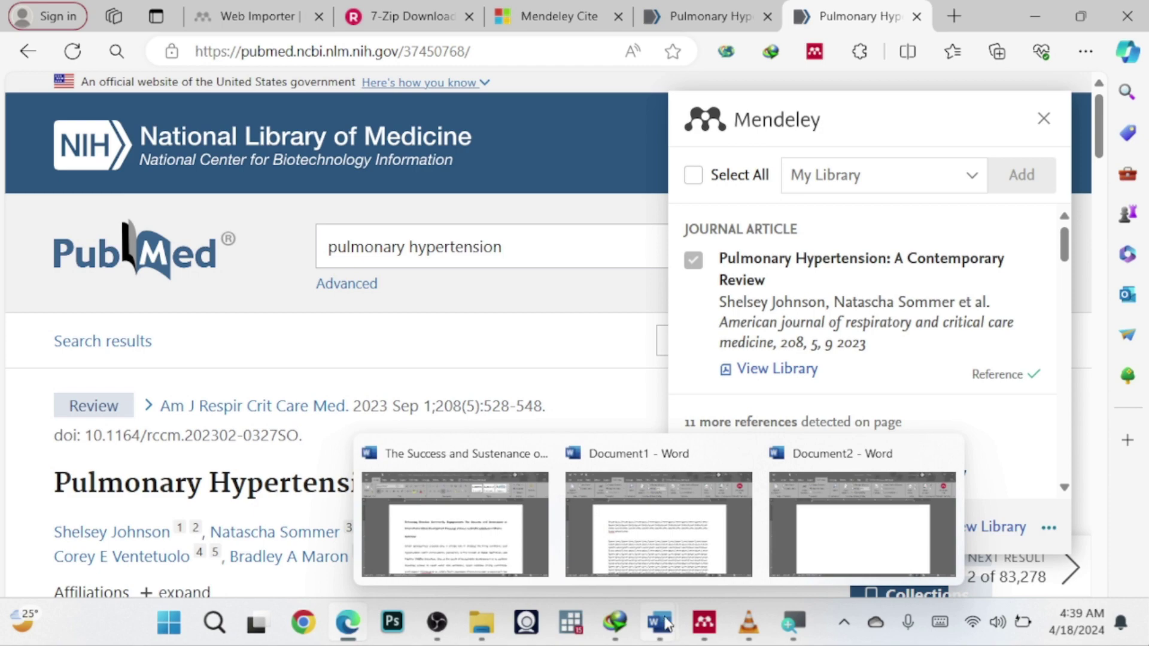
{"action": "left_click", "coordinate": [689, 554]}
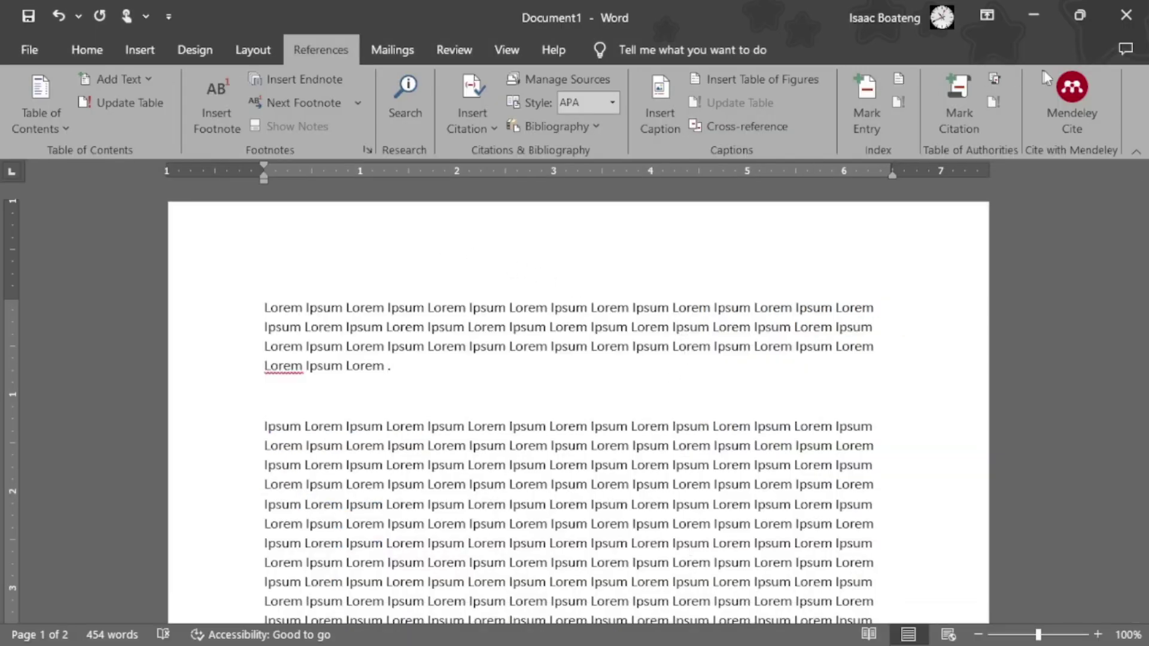
{"action": "left_click", "coordinate": [1077, 84]}
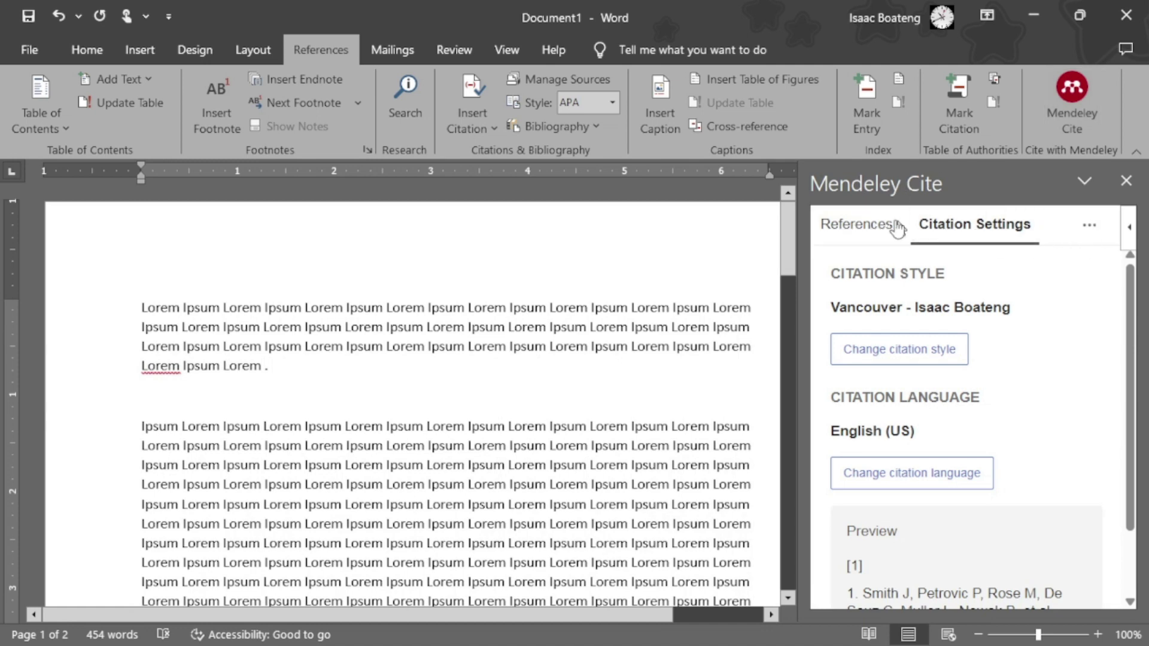
{"action": "left_click", "coordinate": [841, 227]}
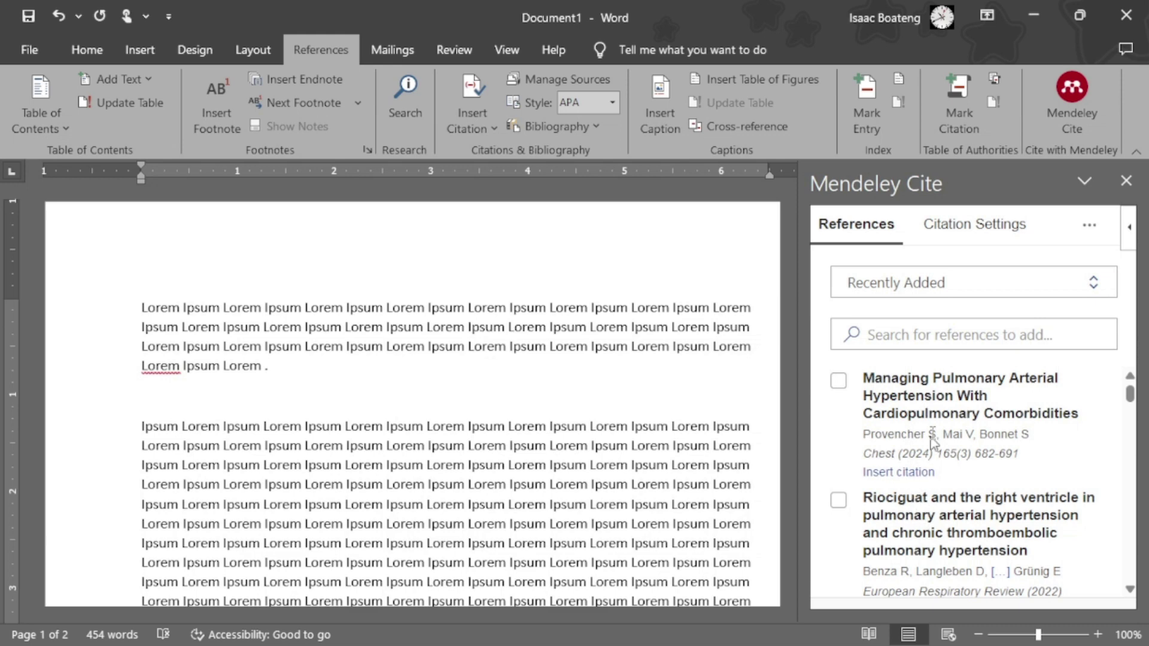
Step: Review the citation styles available in Mendeley Cite's settings, including the options to search for another style or add a custom one
{"action": "left_click", "coordinate": [970, 229]}
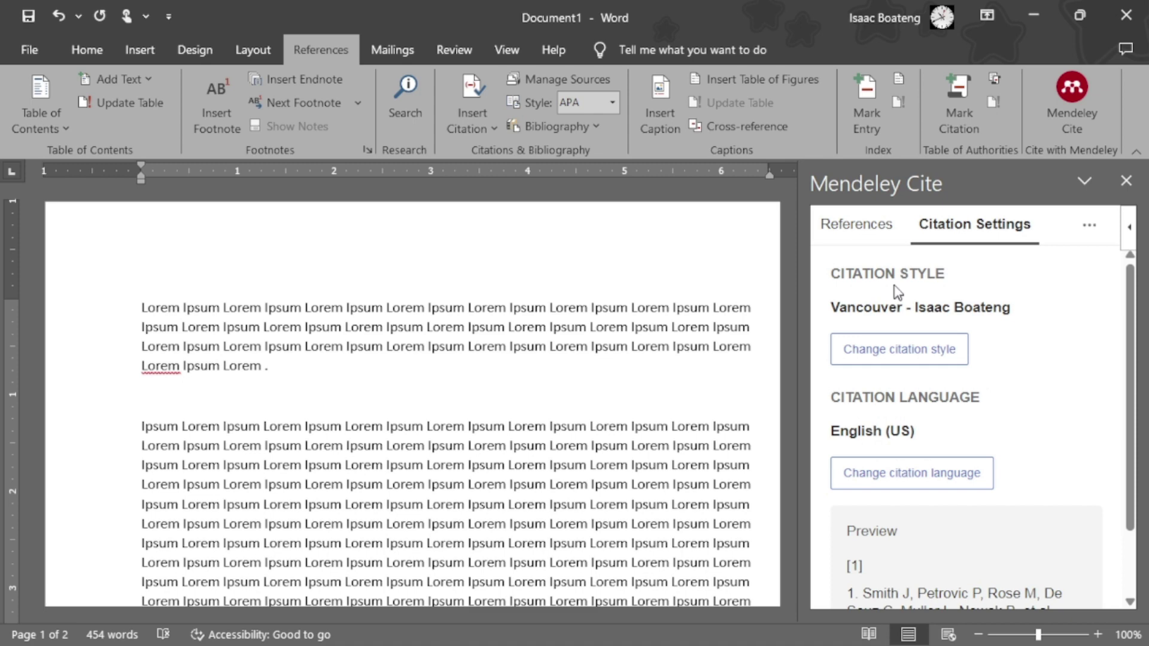
{"action": "left_click", "coordinate": [906, 359]}
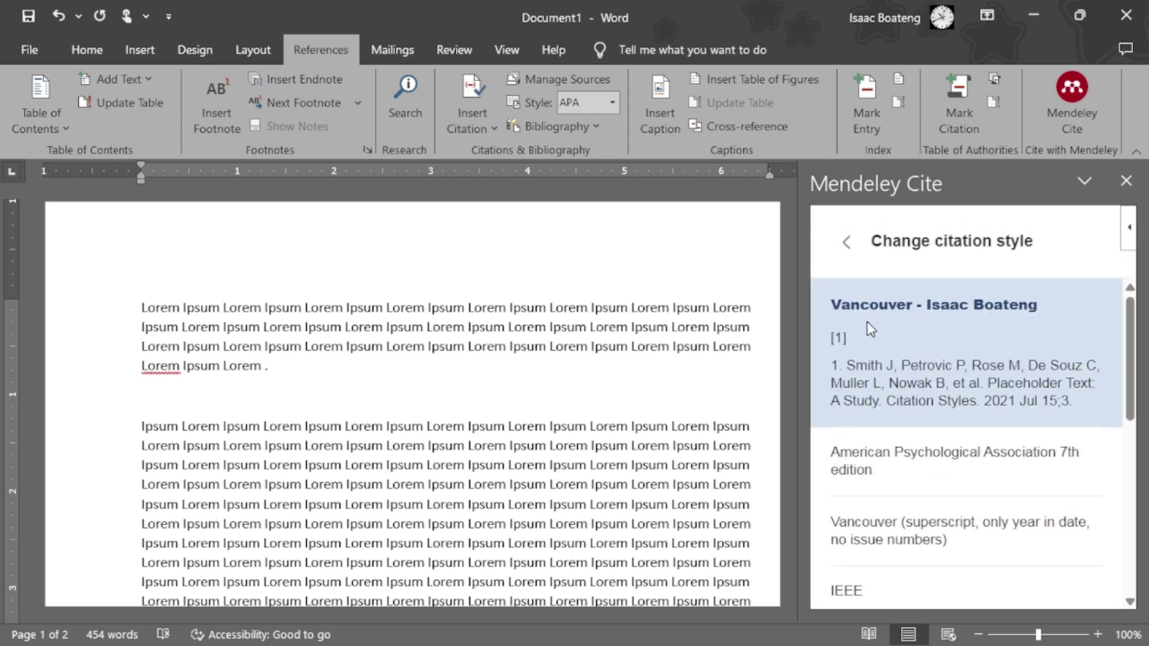
{"action": "scroll", "coordinate": [875, 443], "scroll_direction": "down", "scroll_amount": 2}
{"action": "scroll", "coordinate": [893, 464], "scroll_direction": "down", "scroll_amount": 2}
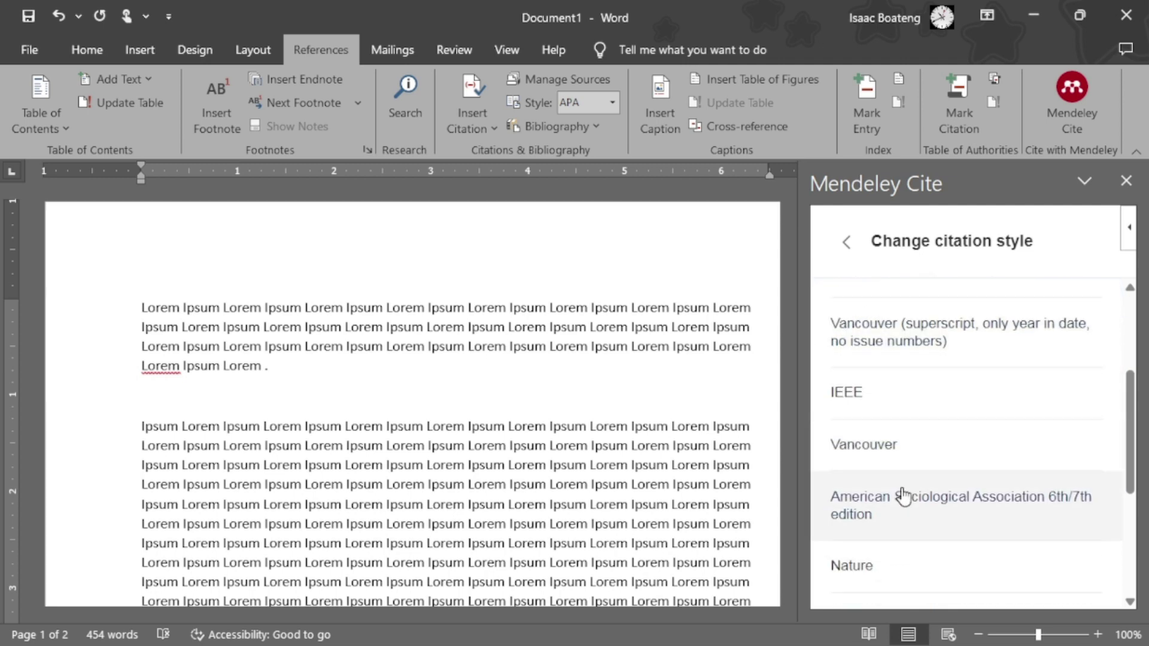
{"action": "scroll", "coordinate": [903, 495], "scroll_direction": "down", "scroll_amount": 2}
{"action": "scroll", "coordinate": [900, 521], "scroll_direction": "down", "scroll_amount": 2}
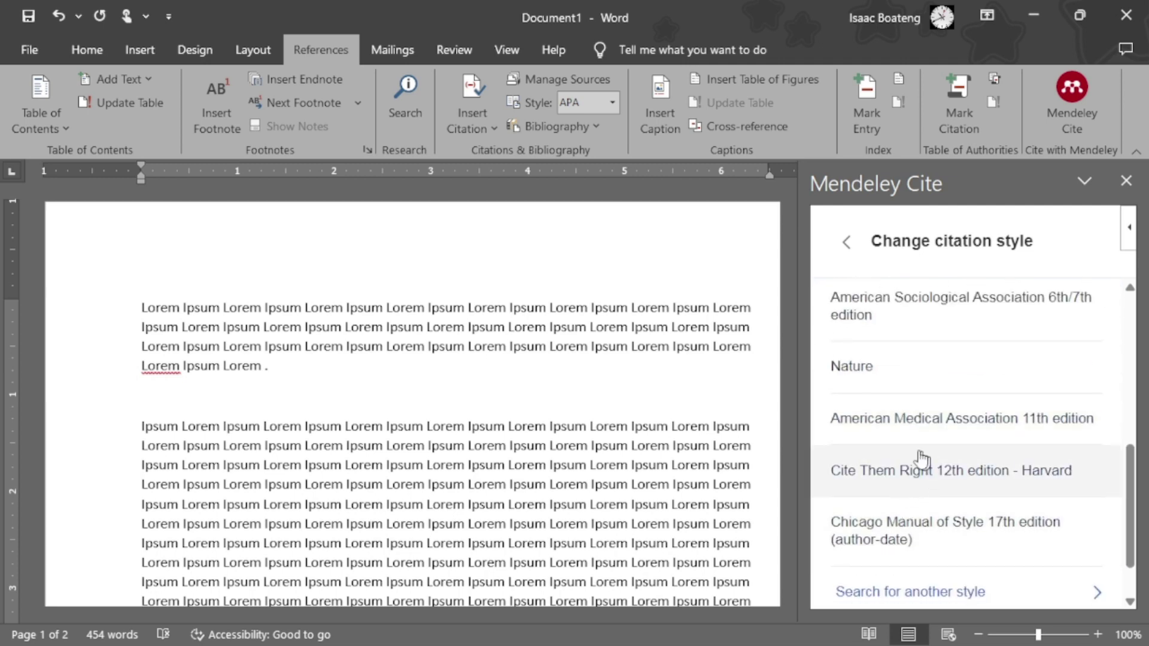
{"action": "scroll", "coordinate": [945, 497], "scroll_direction": "down", "scroll_amount": 2}
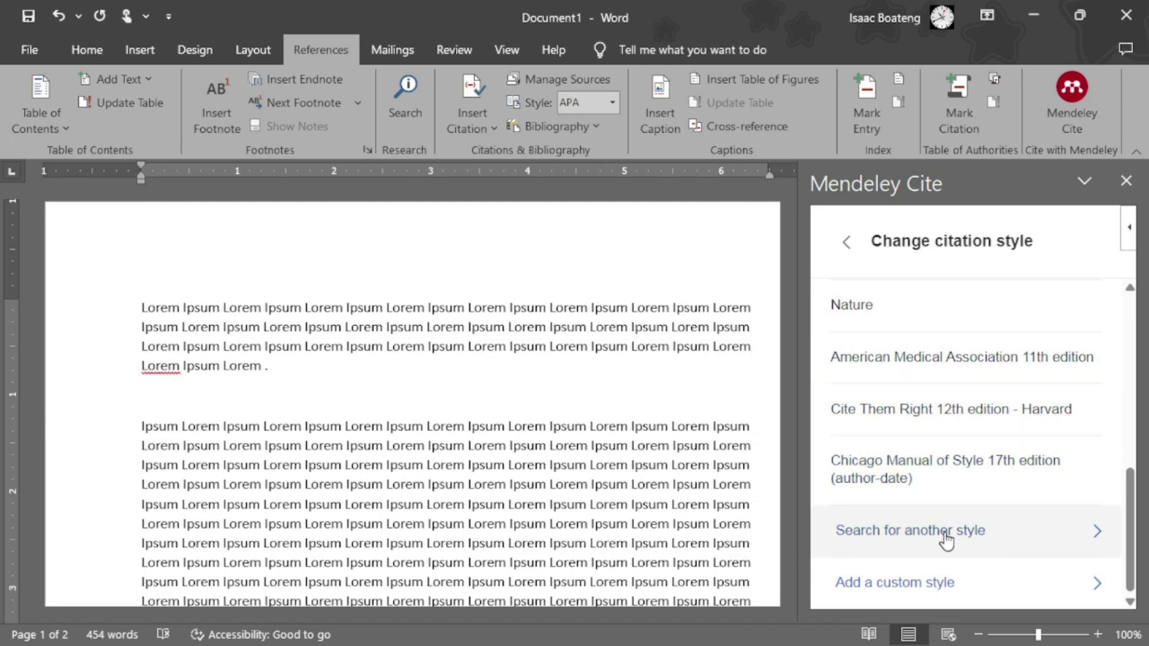
{"action": "scroll", "coordinate": [880, 419], "scroll_direction": "up", "scroll_amount": 5}
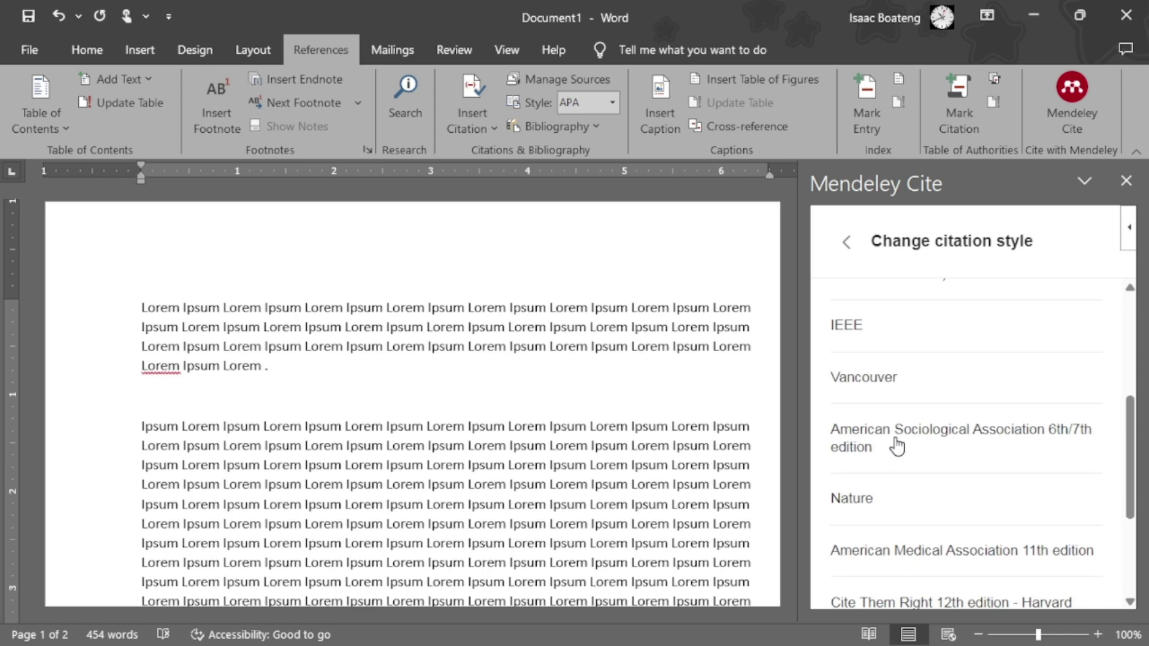
{"action": "left_click", "coordinate": [846, 242]}
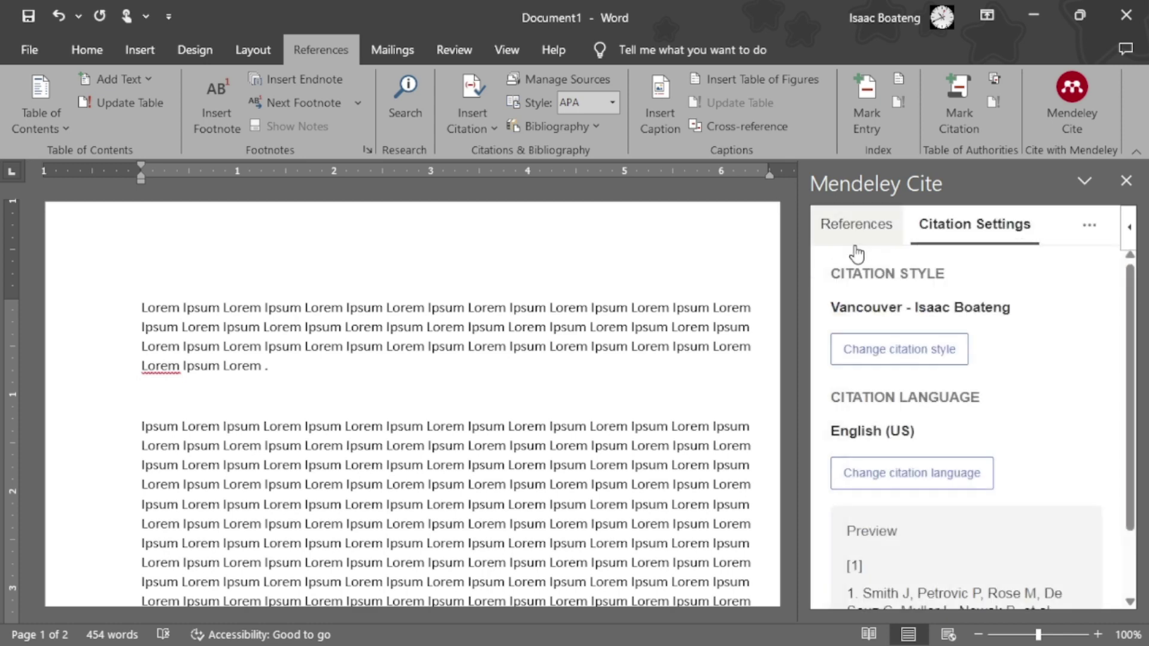
Step: Update the Mendeley Cite references from the library
{"action": "left_click", "coordinate": [1090, 225]}
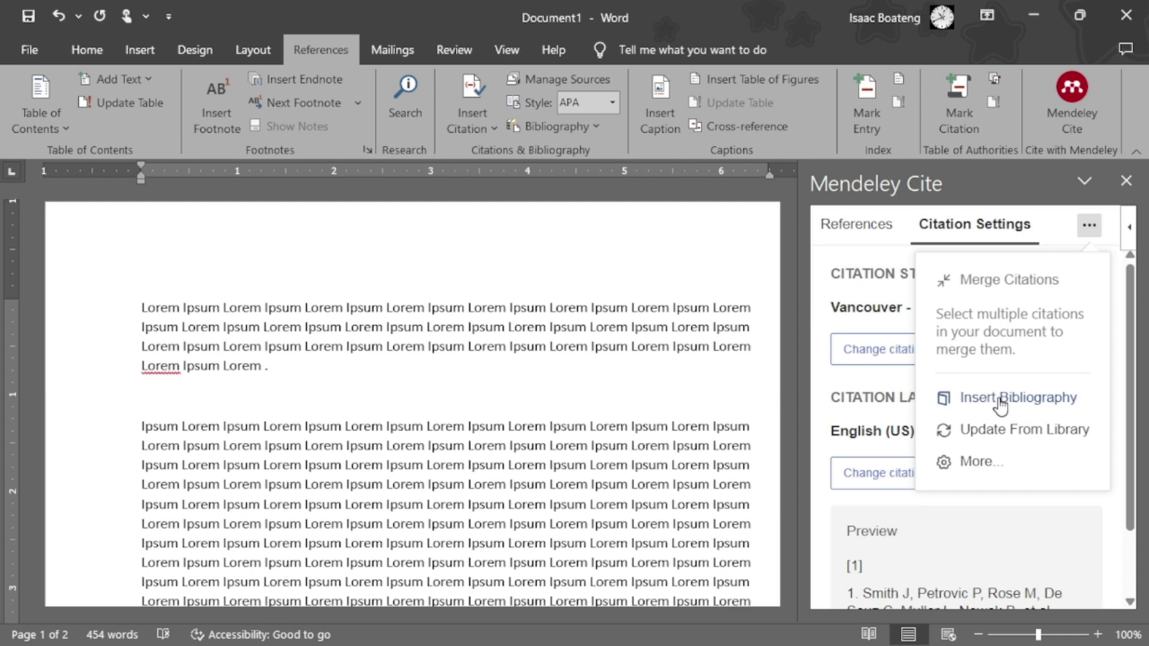
{"action": "left_click", "coordinate": [1001, 435]}
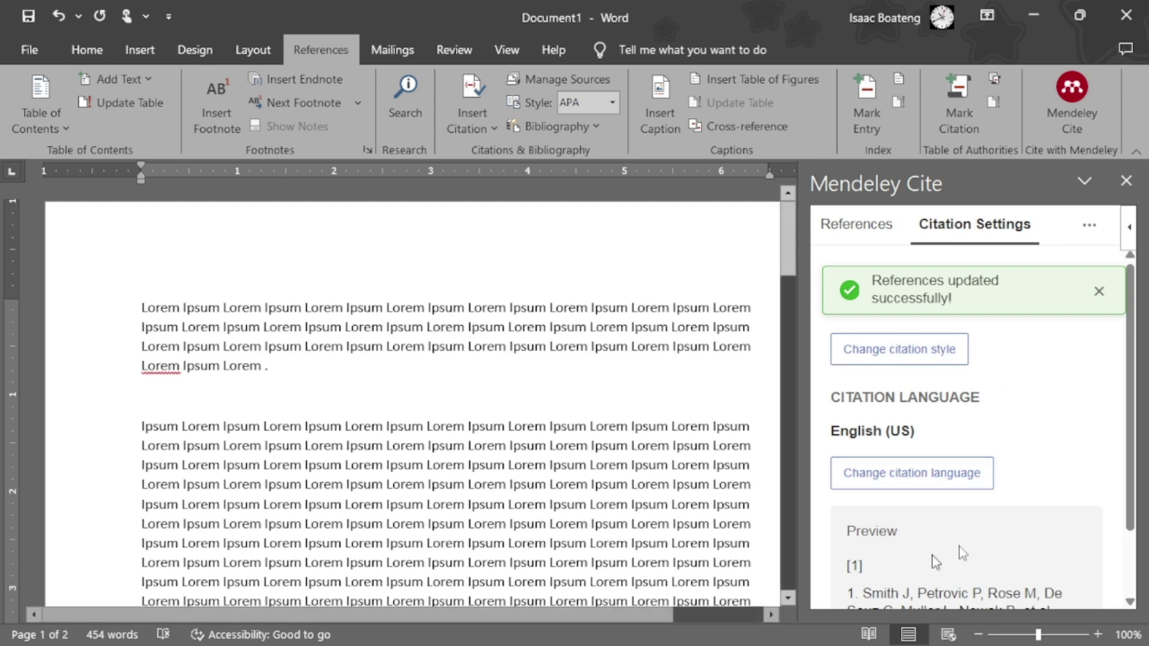
Step: Insert a citation to "Pulmonary Hypertension: A Contemporary Review" just before the period ending the first paragraph
{"action": "left_click", "coordinate": [857, 236]}
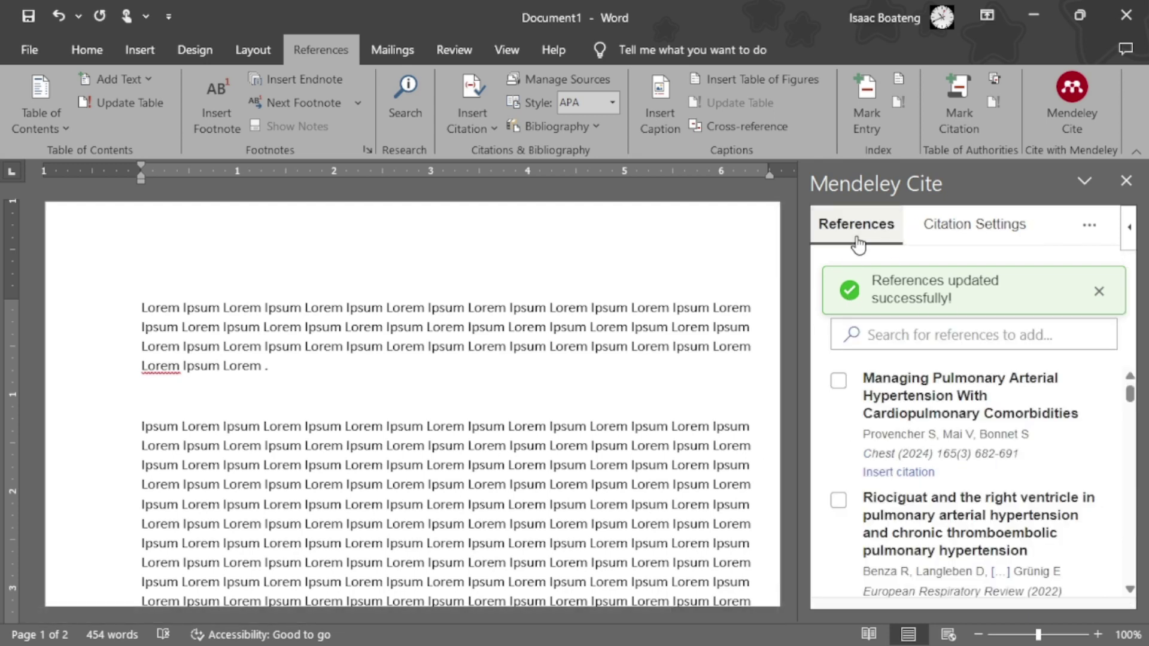
{"action": "scroll", "coordinate": [900, 458], "scroll_direction": "down", "scroll_amount": 8}
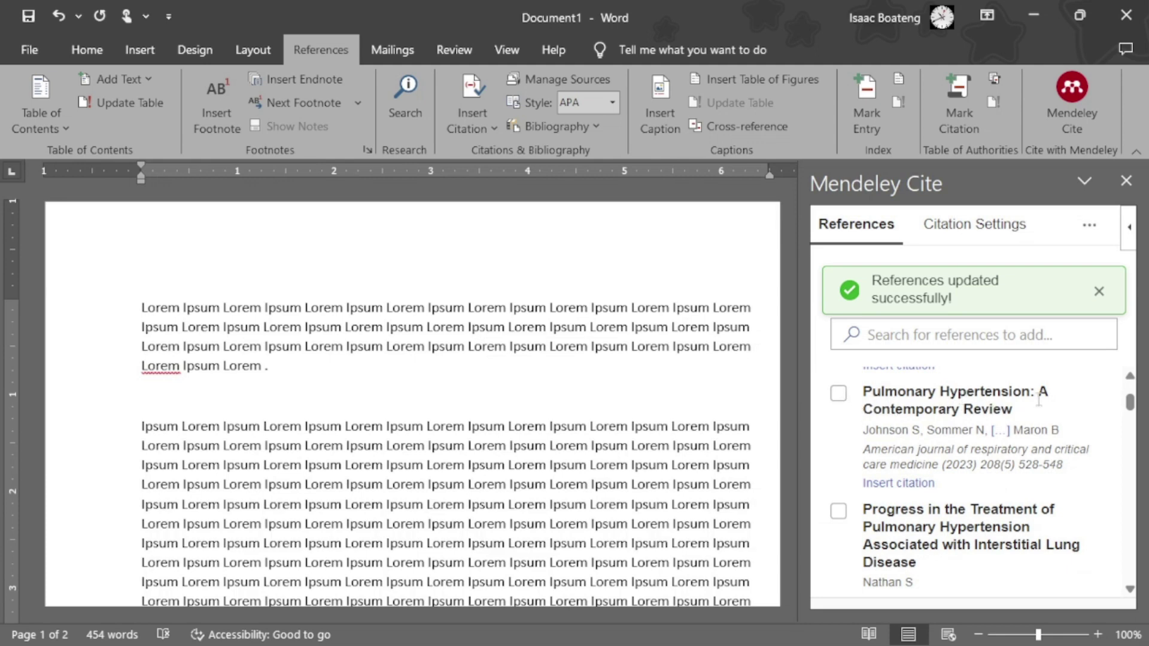
{"action": "left_click", "coordinate": [839, 397]}
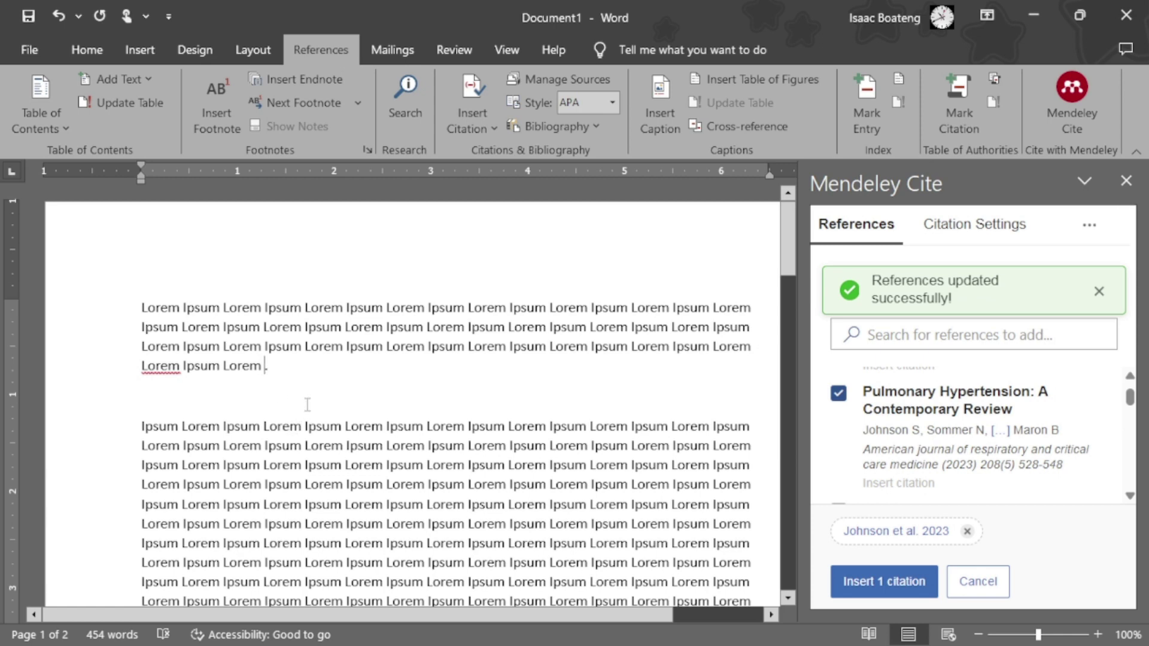
{"action": "left_click", "coordinate": [875, 582]}
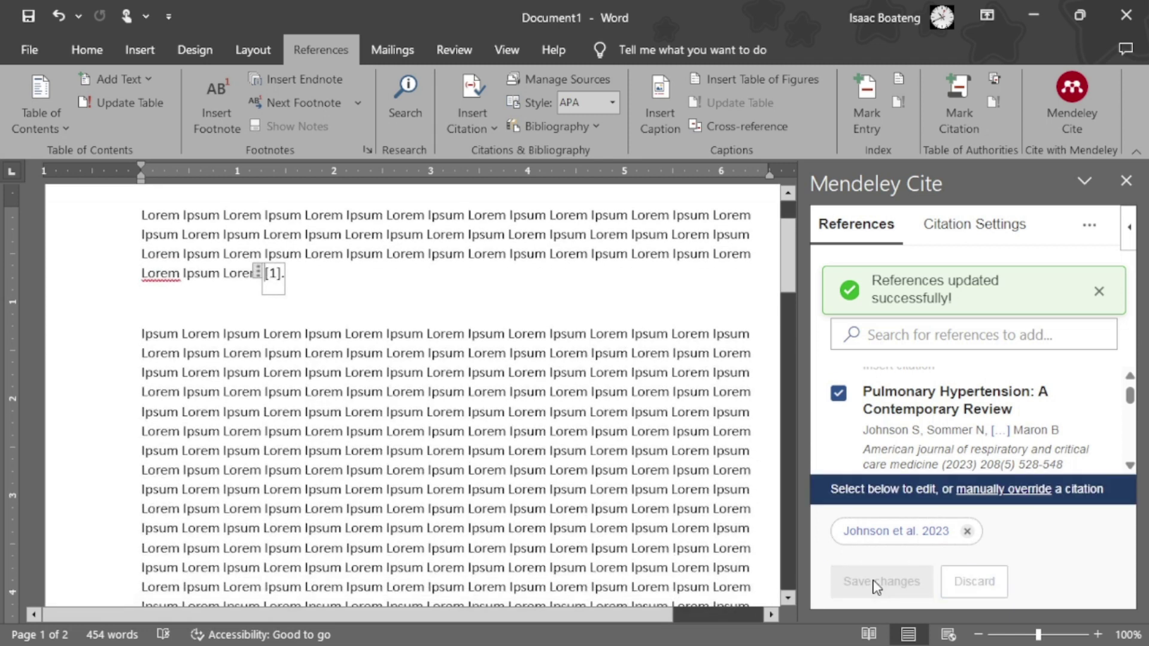
Step: Dismiss the update notification and change the document's citation style to the standard Vancouver style
{"action": "left_click", "coordinate": [937, 225]}
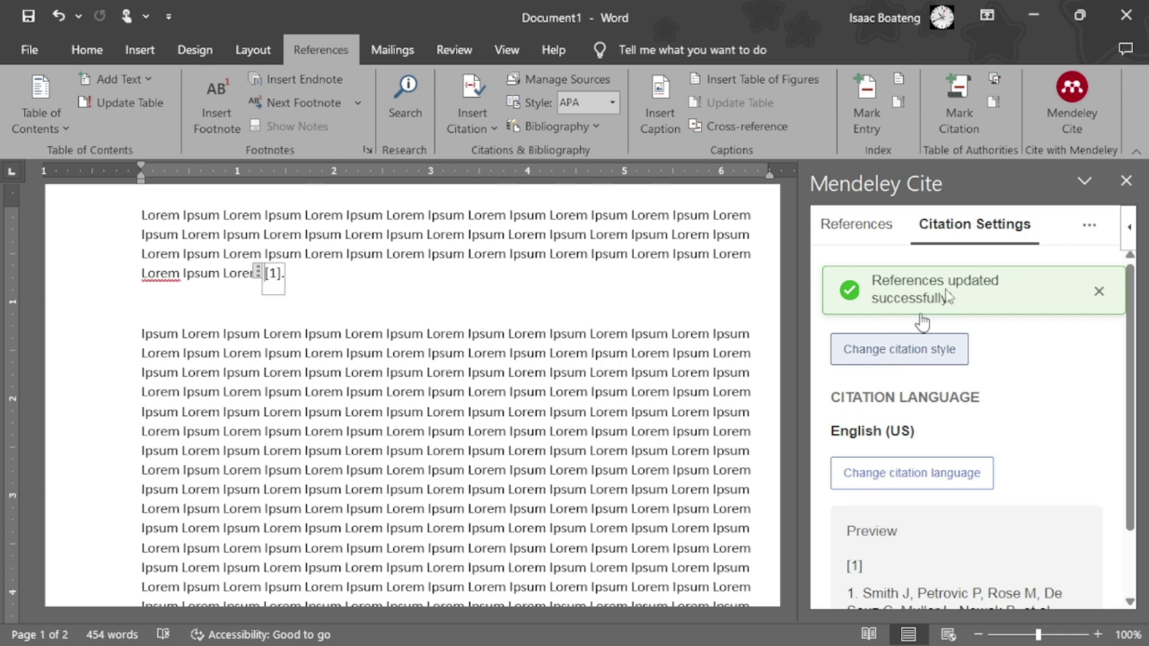
{"action": "left_click", "coordinate": [1099, 292]}
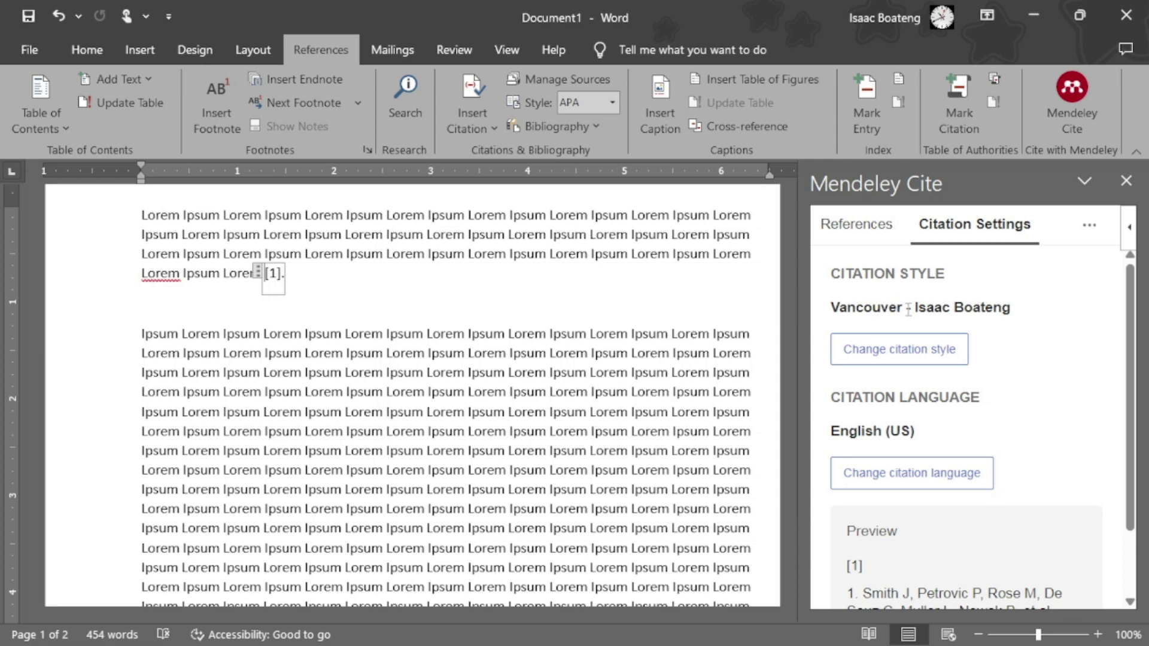
{"action": "left_click", "coordinate": [898, 348]}
{"action": "scroll", "coordinate": [898, 344], "scroll_direction": "down", "scroll_amount": 6}
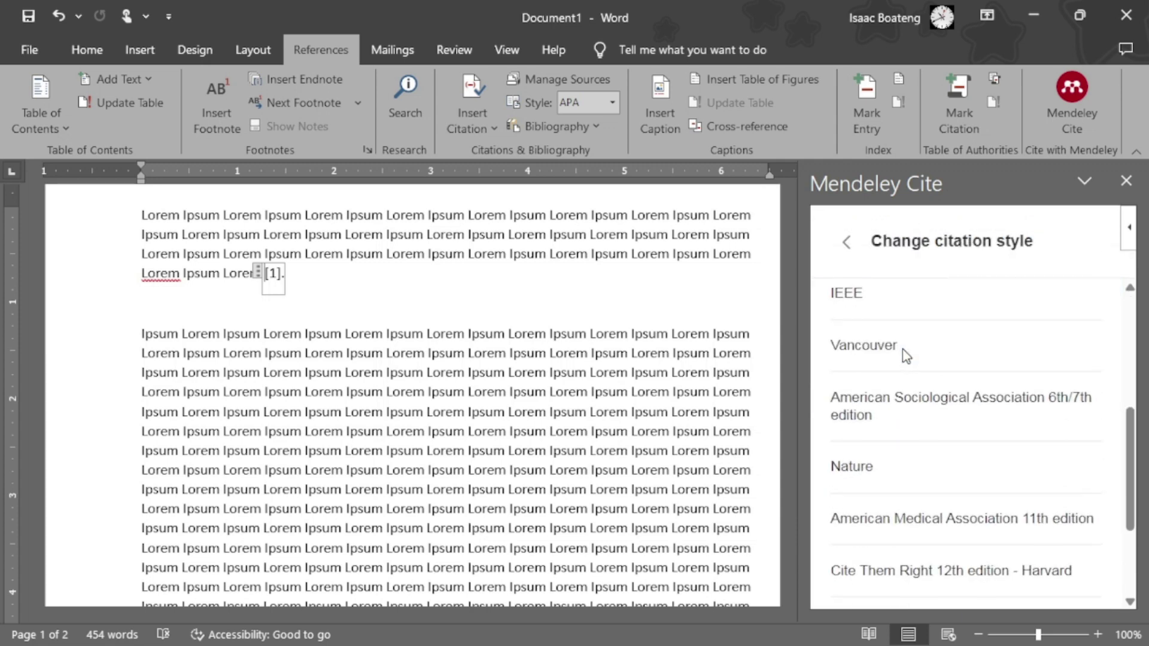
{"action": "scroll", "coordinate": [925, 428], "scroll_direction": "up", "scroll_amount": 6}
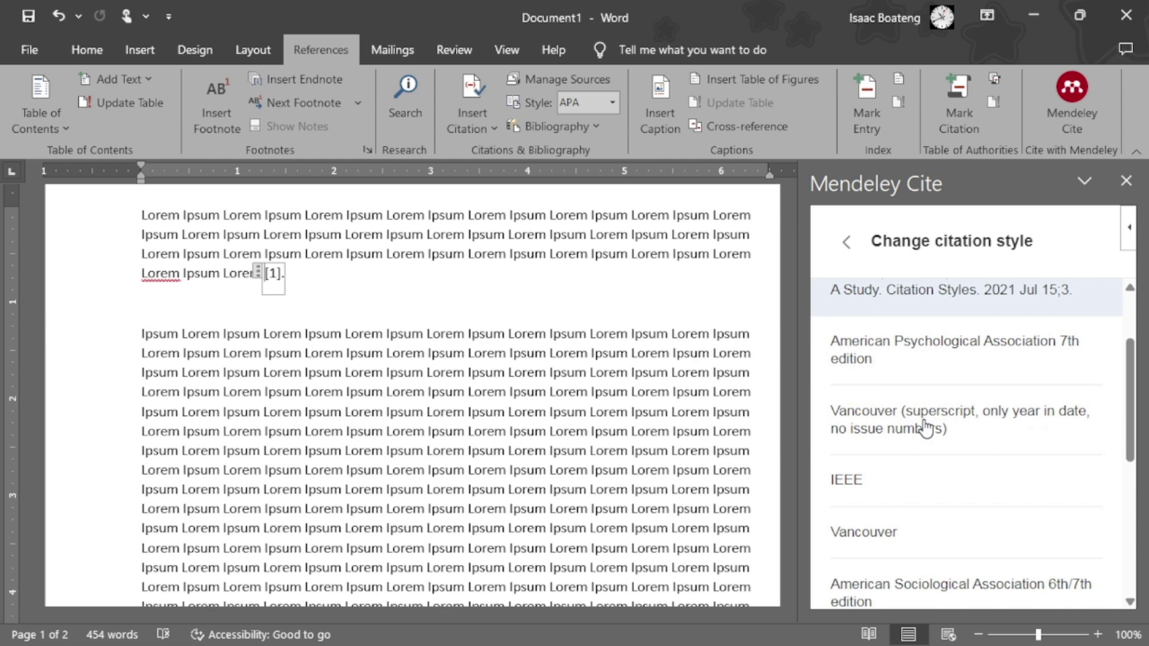
{"action": "left_click", "coordinate": [900, 534]}
{"action": "left_click", "coordinate": [902, 576]}
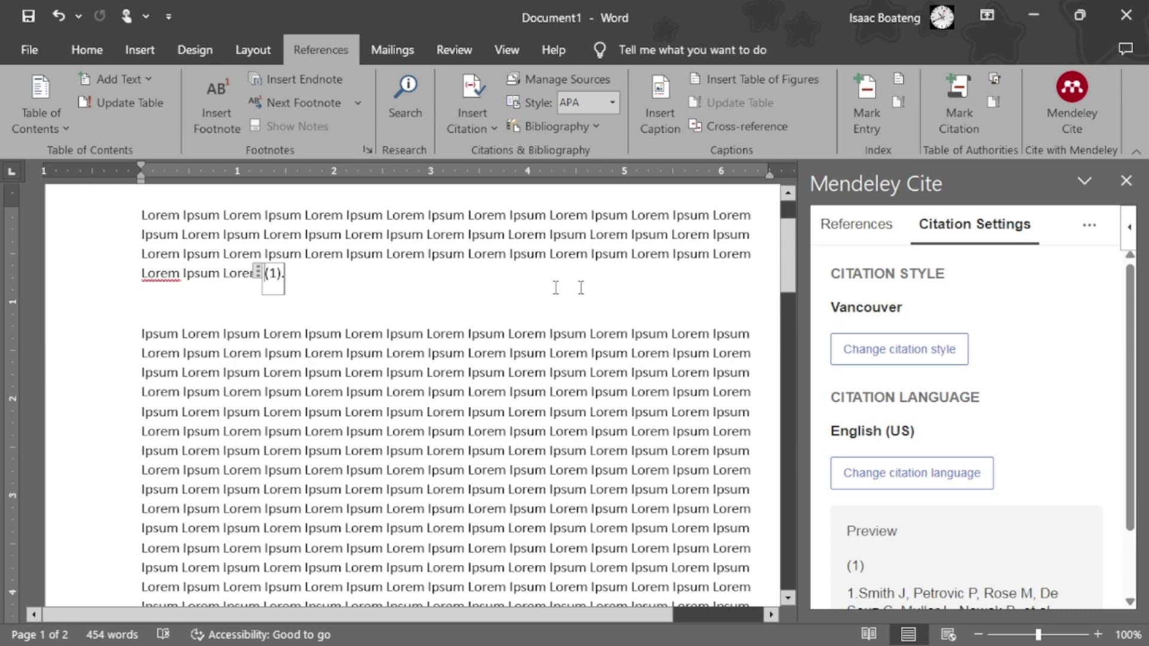
Step: Switch the document's citation style back to the customized Vancouver style with square-bracket numbers
{"action": "left_click", "coordinate": [892, 351]}
{"action": "left_click", "coordinate": [915, 308]}
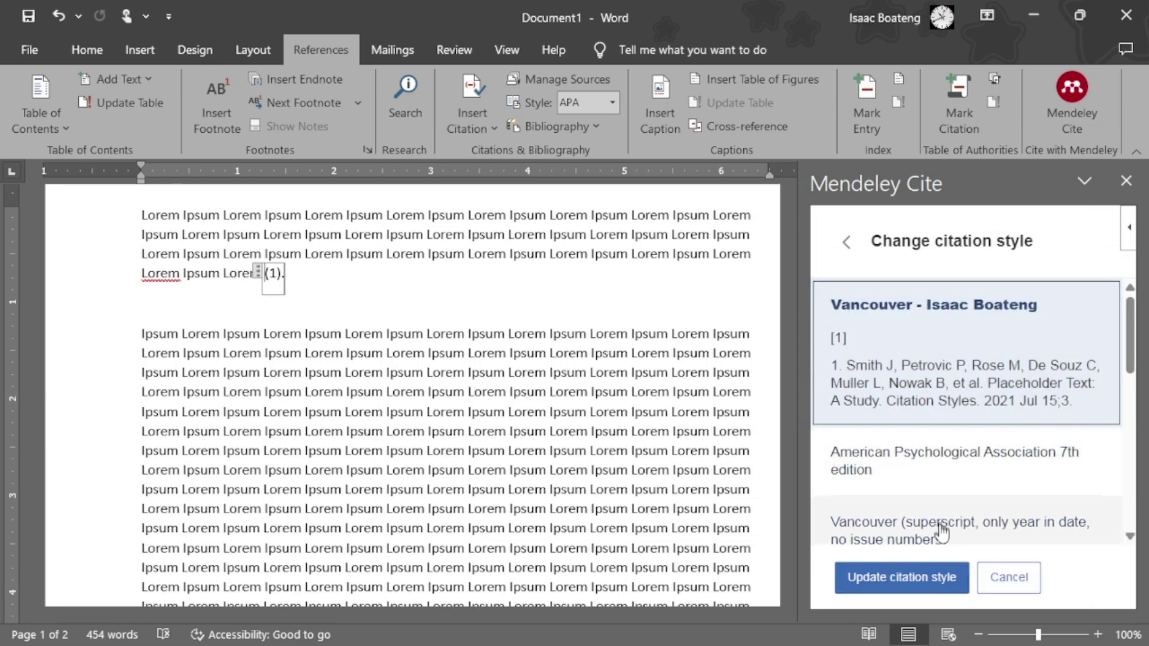
{"action": "left_click", "coordinate": [936, 576]}
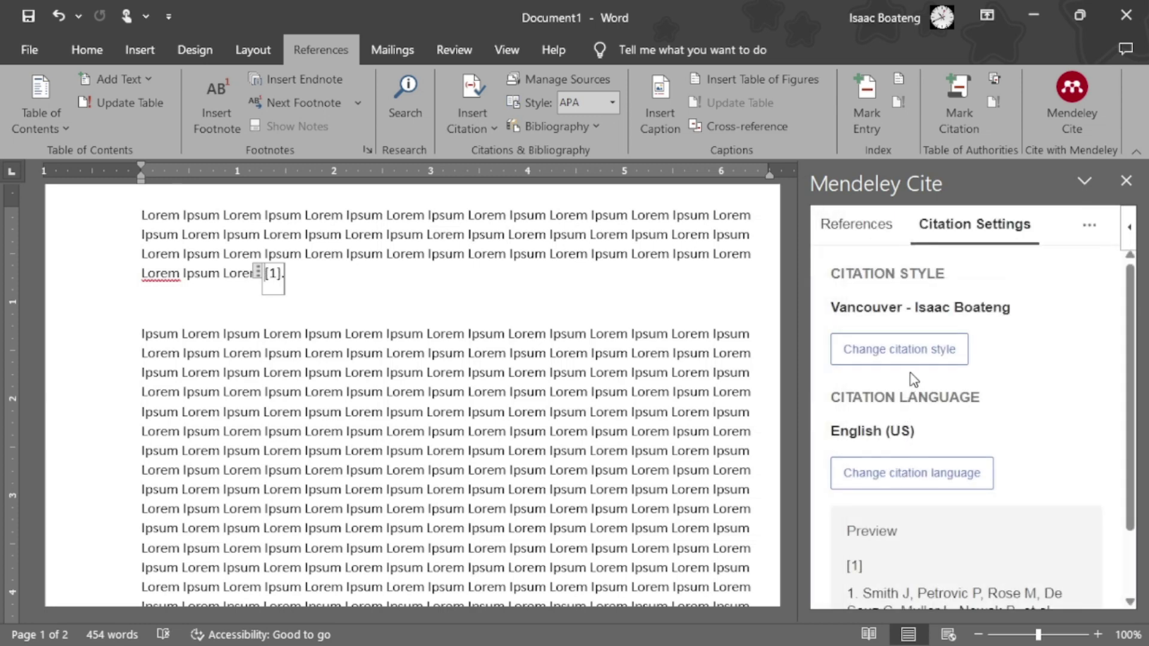
Step: Insert one combined citation of the five recently added pulmonary hypertension references on the blank line below the first paragraph
{"action": "left_click", "coordinate": [521, 300]}
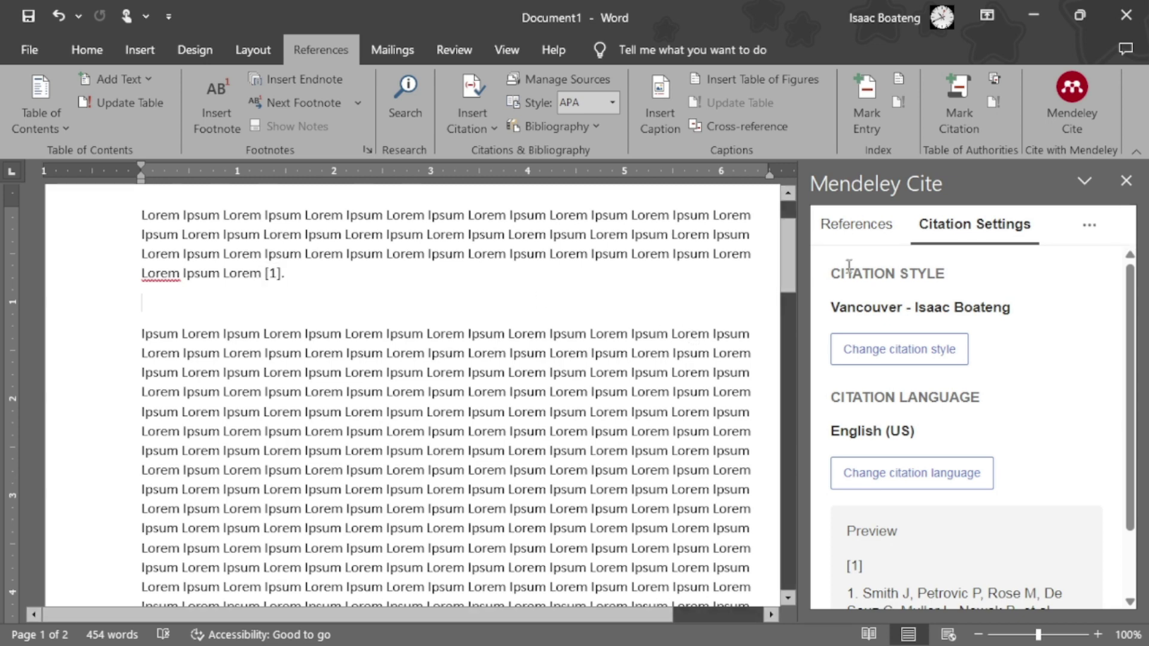
{"action": "left_click", "coordinate": [868, 230]}
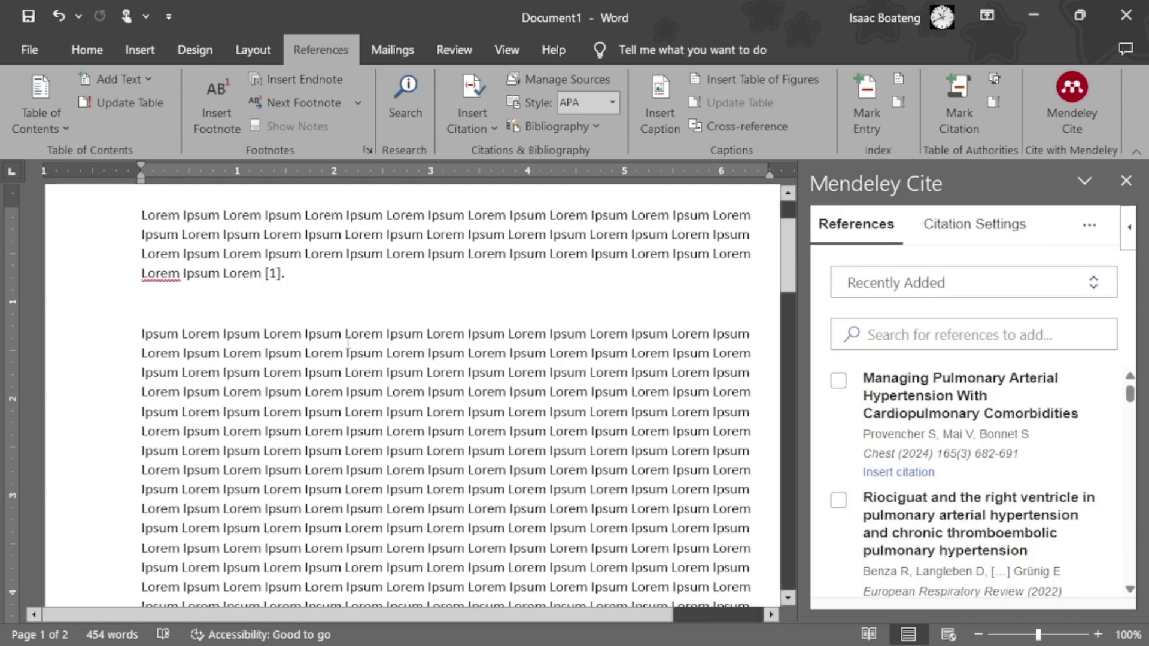
{"action": "left_click", "coordinate": [359, 253]}
{"action": "left_click", "coordinate": [837, 501]}
{"action": "left_click", "coordinate": [838, 388]}
{"action": "scroll", "coordinate": [833, 419], "scroll_direction": "down", "scroll_amount": 4}
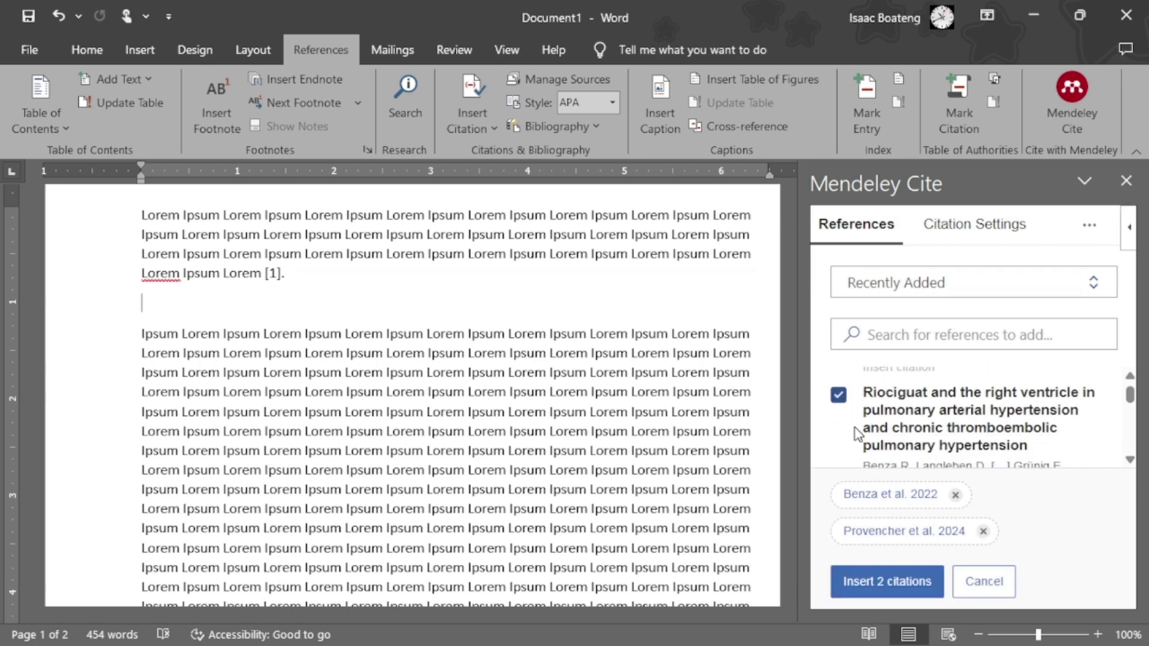
{"action": "left_click", "coordinate": [837, 427]}
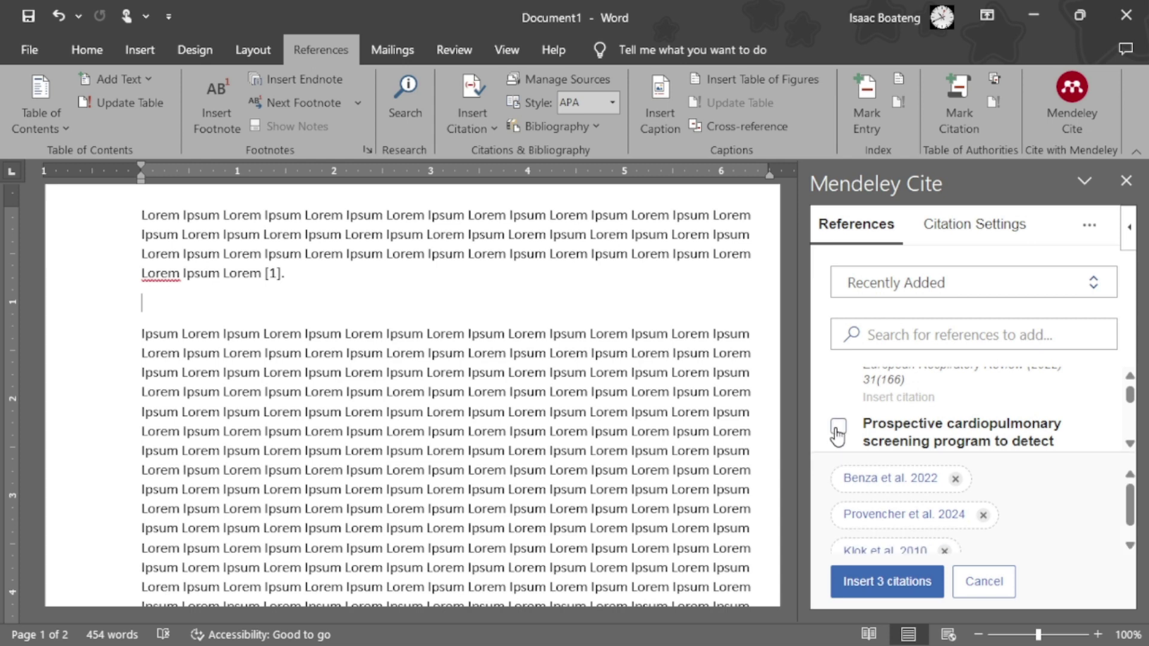
{"action": "scroll", "coordinate": [837, 437], "scroll_direction": "down", "scroll_amount": 3}
{"action": "scroll", "coordinate": [839, 442], "scroll_direction": "down", "scroll_amount": 2}
{"action": "left_click", "coordinate": [837, 403]}
{"action": "scroll", "coordinate": [839, 416], "scroll_direction": "down", "scroll_amount": 2}
{"action": "scroll", "coordinate": [839, 416], "scroll_direction": "down", "scroll_amount": 1}
{"action": "left_click", "coordinate": [840, 417]}
{"action": "left_click", "coordinate": [869, 581]}
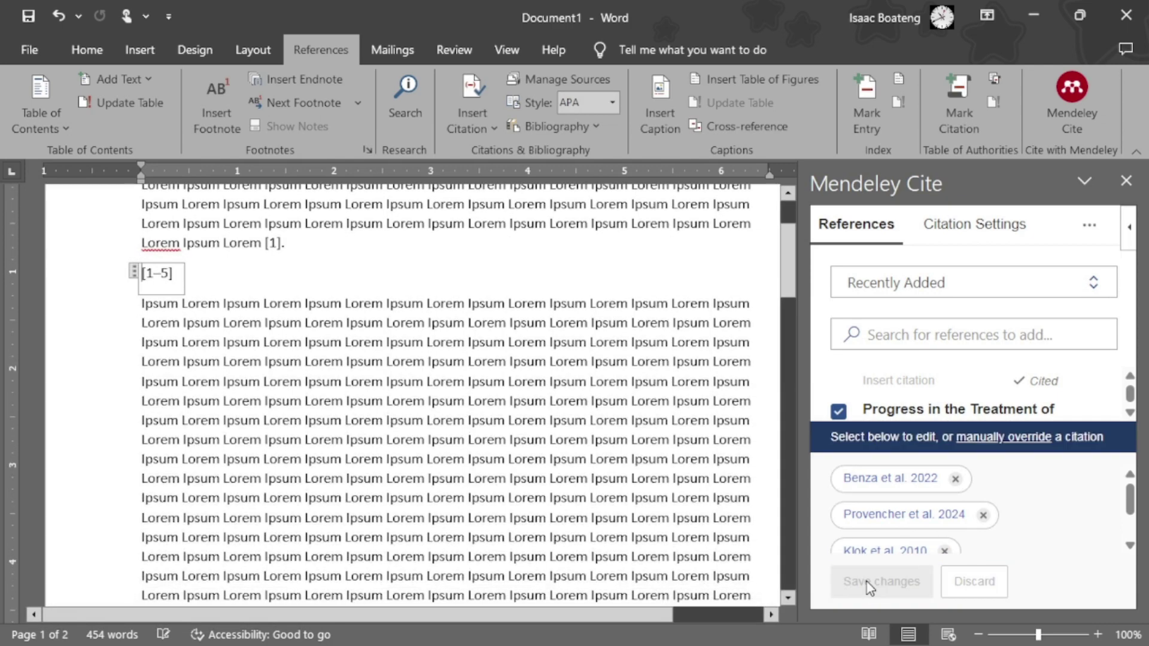
Step: Change the document's citation style to American Psychological Association 7th edition
{"action": "left_click", "coordinate": [952, 230]}
{"action": "left_click", "coordinate": [938, 349]}
{"action": "scroll", "coordinate": [962, 405], "scroll_direction": "down", "scroll_amount": 1}
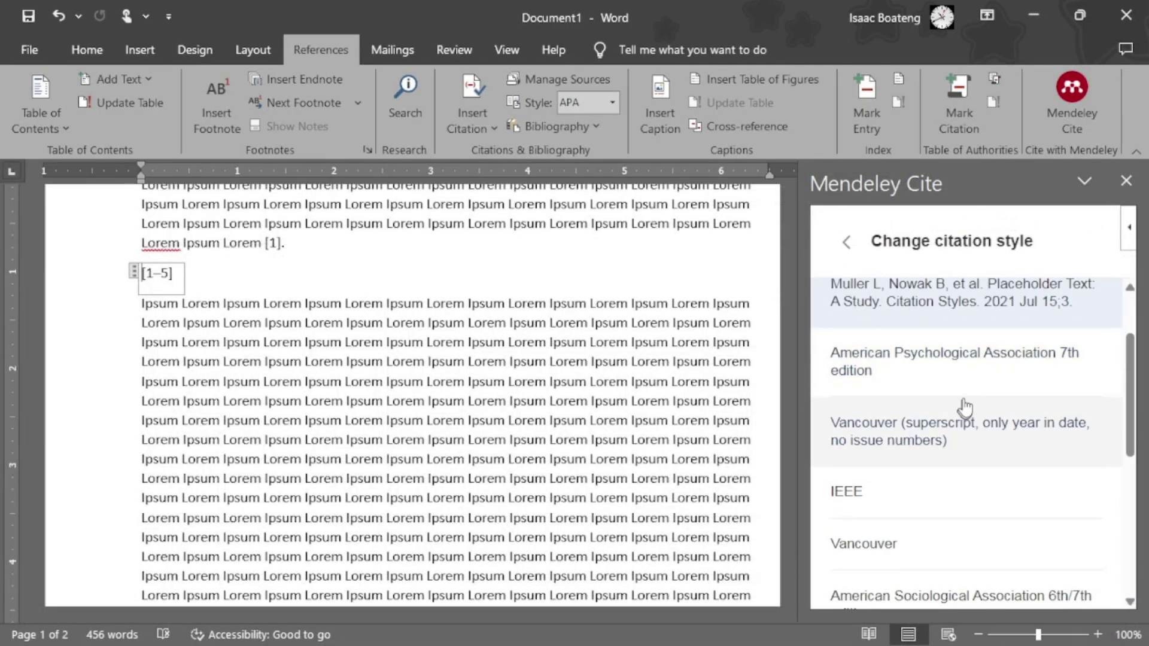
{"action": "left_click", "coordinate": [976, 369]}
{"action": "left_click", "coordinate": [922, 577]}
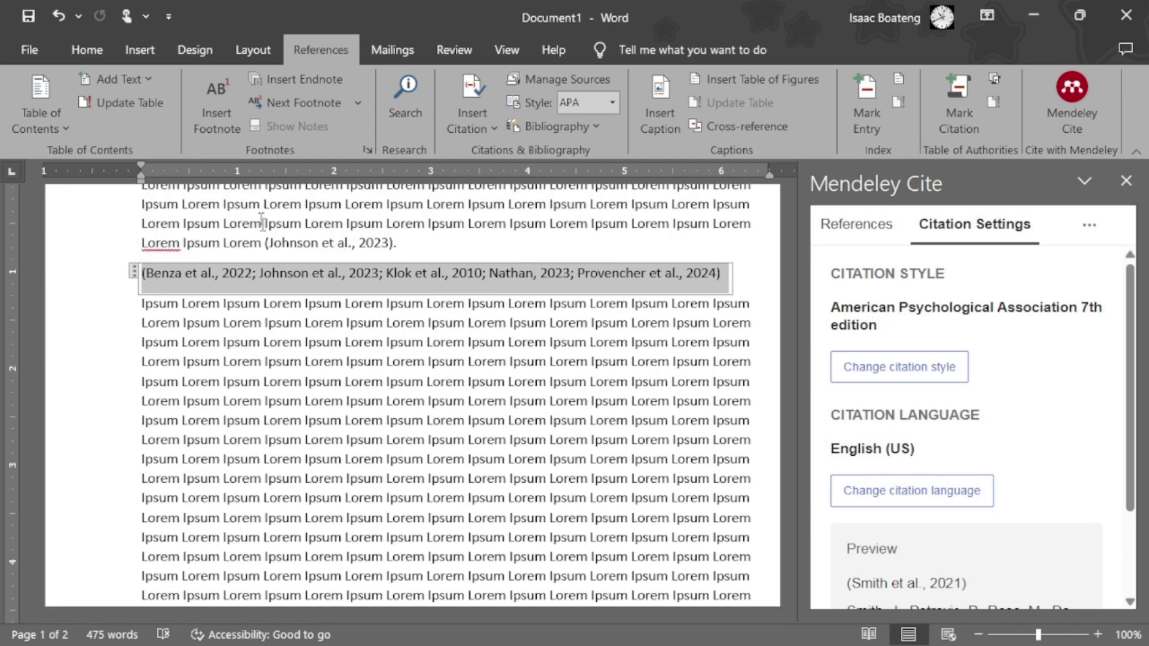
Step: Color the combined citation below the first paragraph red
{"action": "left_click", "coordinate": [71, 49]}
{"action": "left_click", "coordinate": [363, 118]}
{"action": "left_click", "coordinate": [376, 377]}
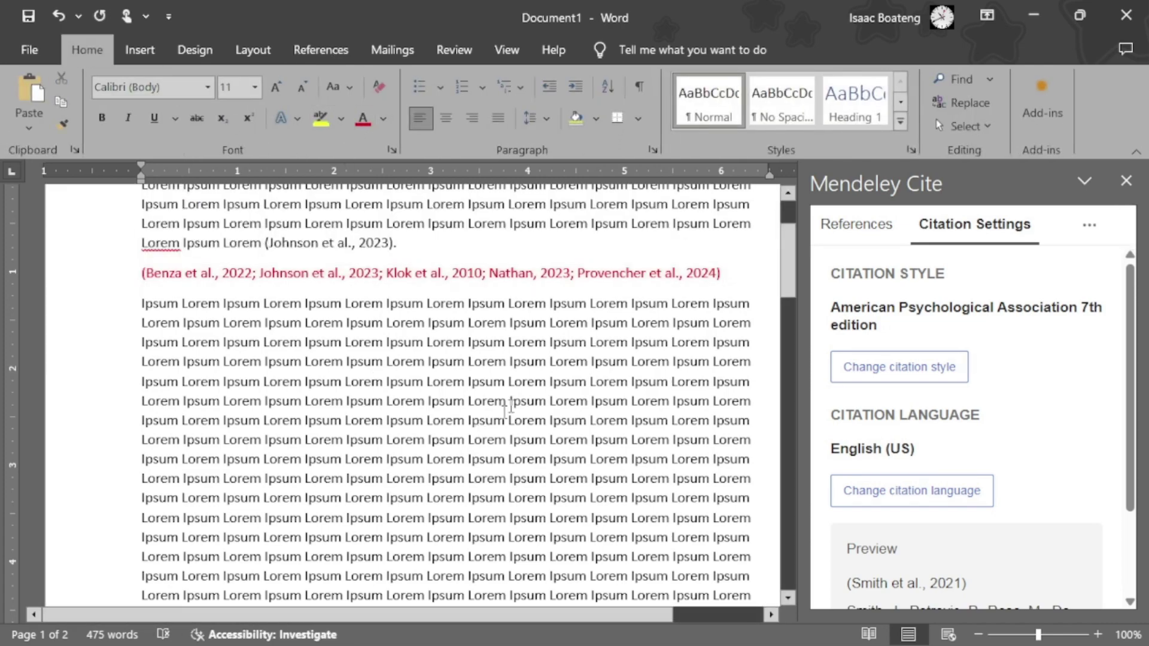
Step: Insert the Mendeley bibliography on the empty line under the REFERENCE heading and look through its entries
{"action": "scroll", "coordinate": [504, 396], "scroll_direction": "down", "scroll_amount": 10}
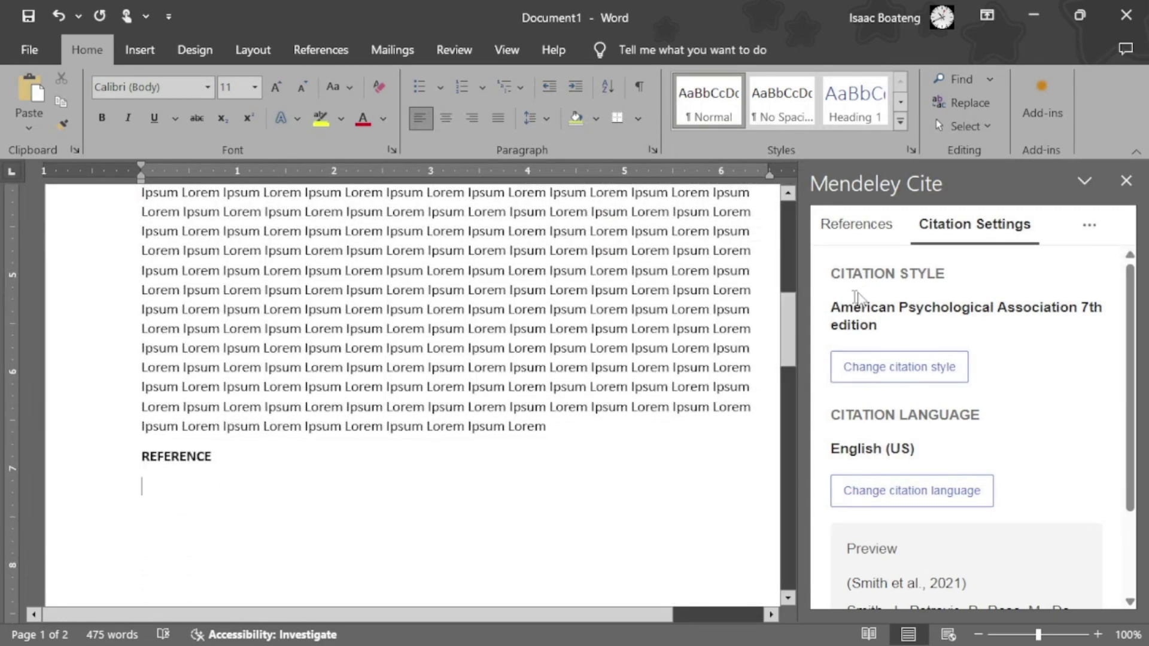
{"action": "left_click", "coordinate": [884, 235]}
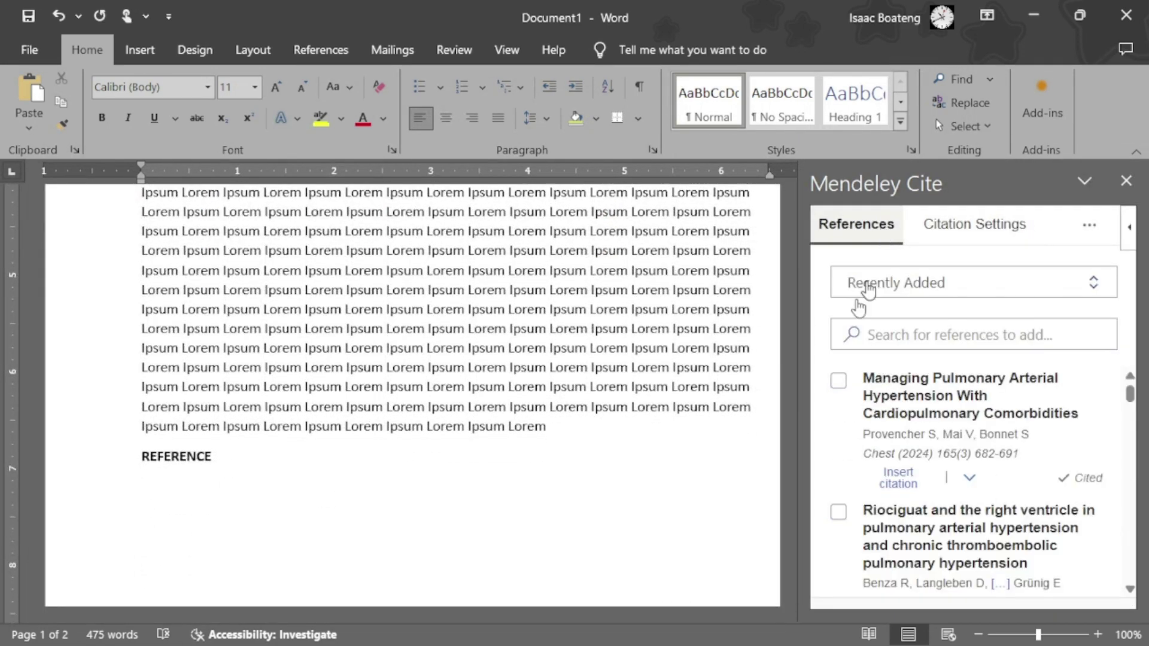
{"action": "left_click", "coordinate": [163, 481]}
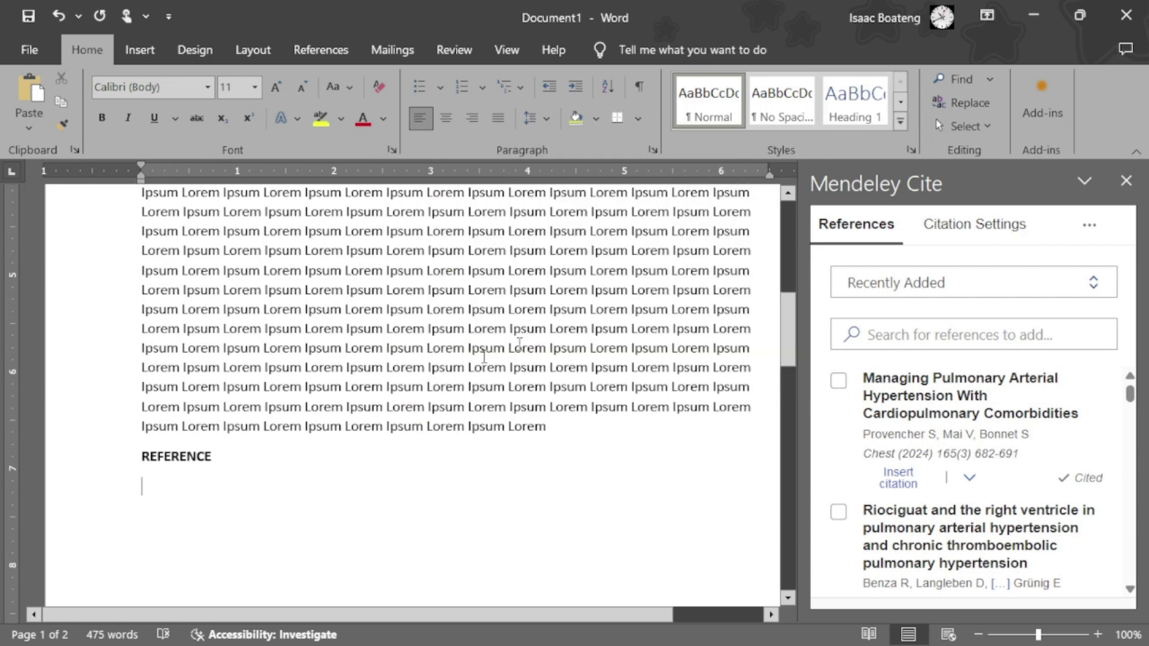
{"action": "left_click", "coordinate": [1089, 227]}
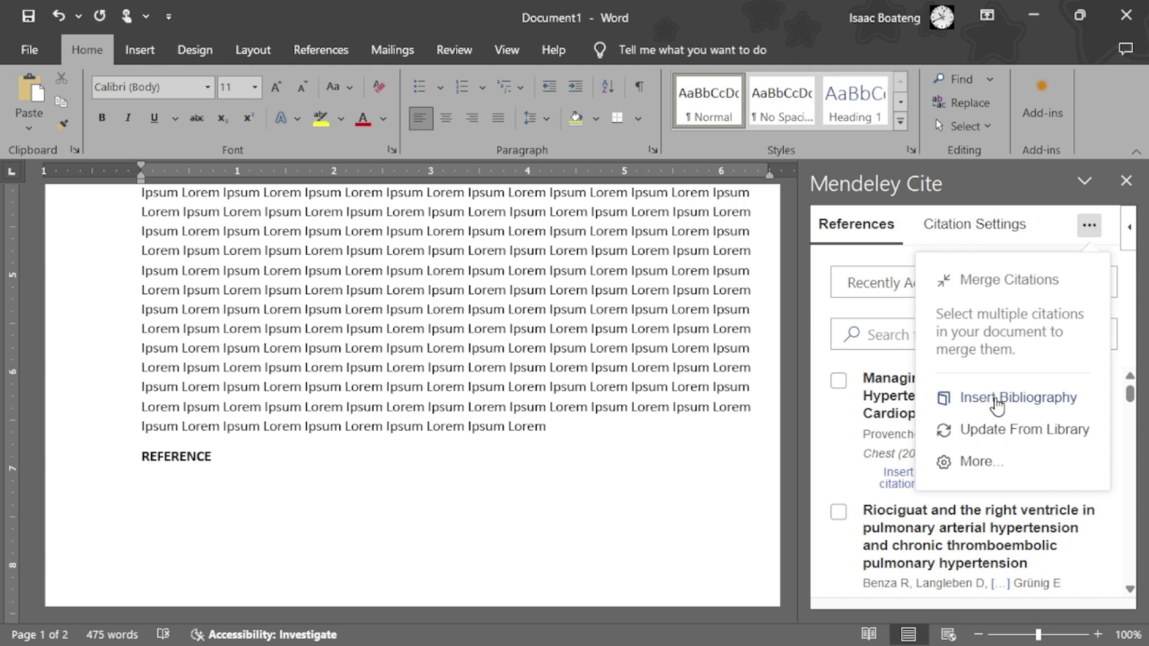
{"action": "left_click", "coordinate": [996, 408]}
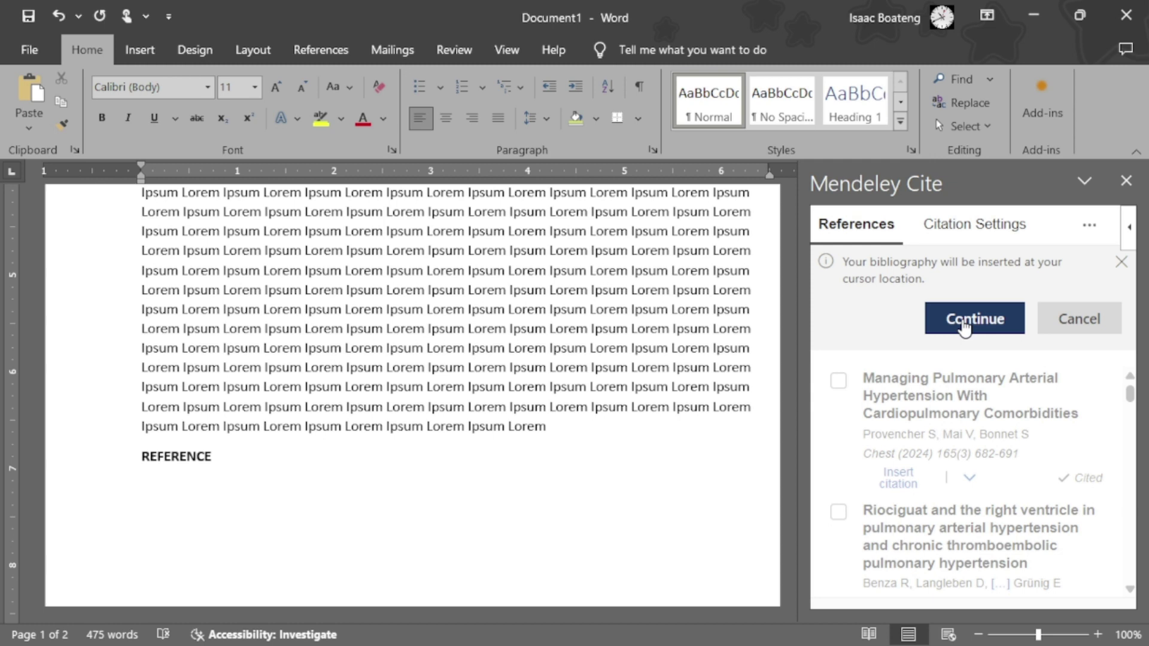
{"action": "left_click", "coordinate": [965, 319]}
{"action": "scroll", "coordinate": [268, 505], "scroll_direction": "up", "scroll_amount": 10}
{"action": "scroll", "coordinate": [268, 505], "scroll_direction": "down", "scroll_amount": 6}
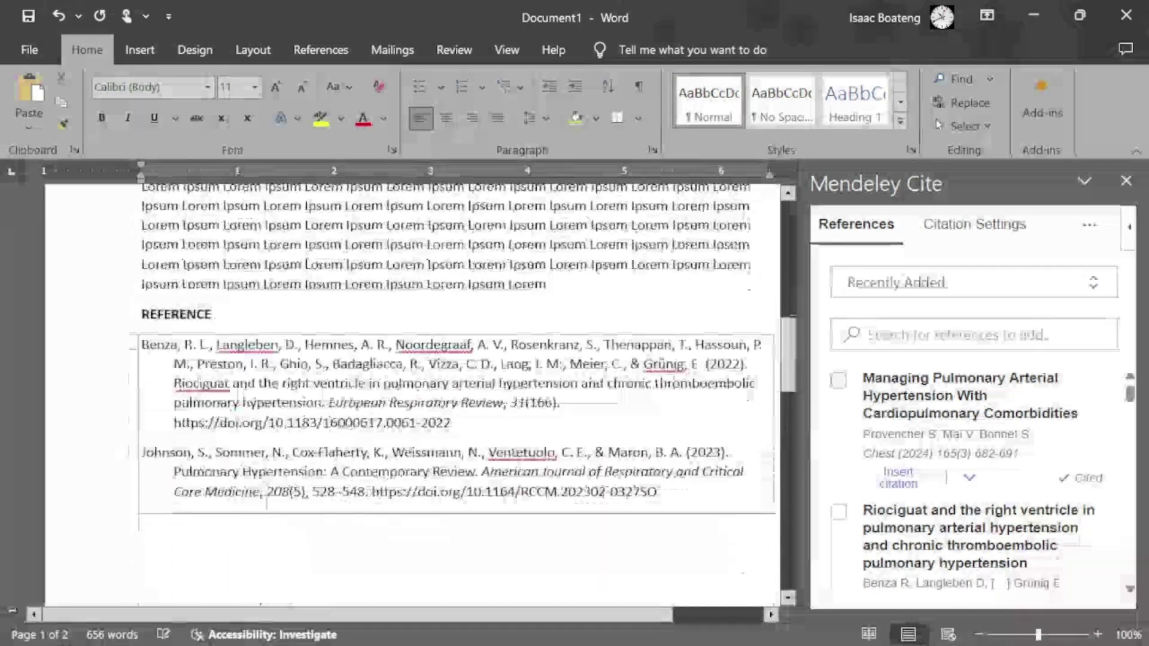
{"action": "scroll", "coordinate": [167, 518], "scroll_direction": "down", "scroll_amount": 1}
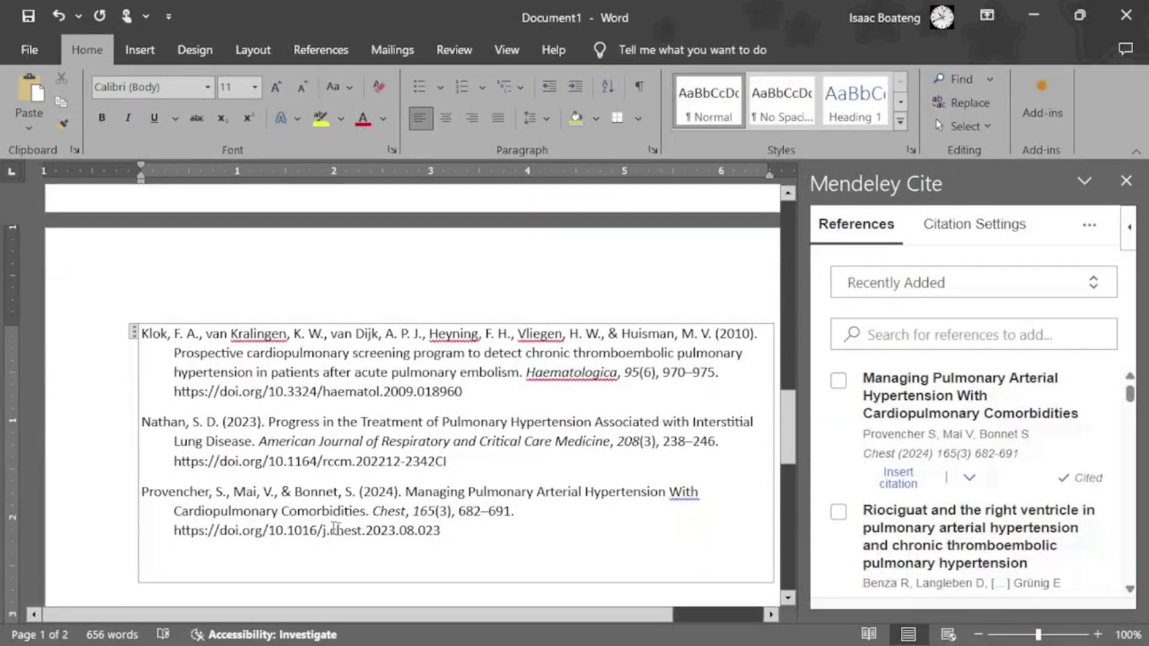
{"action": "left_click_drag", "start_coordinate": [437, 535], "coordinate": [140, 422]}
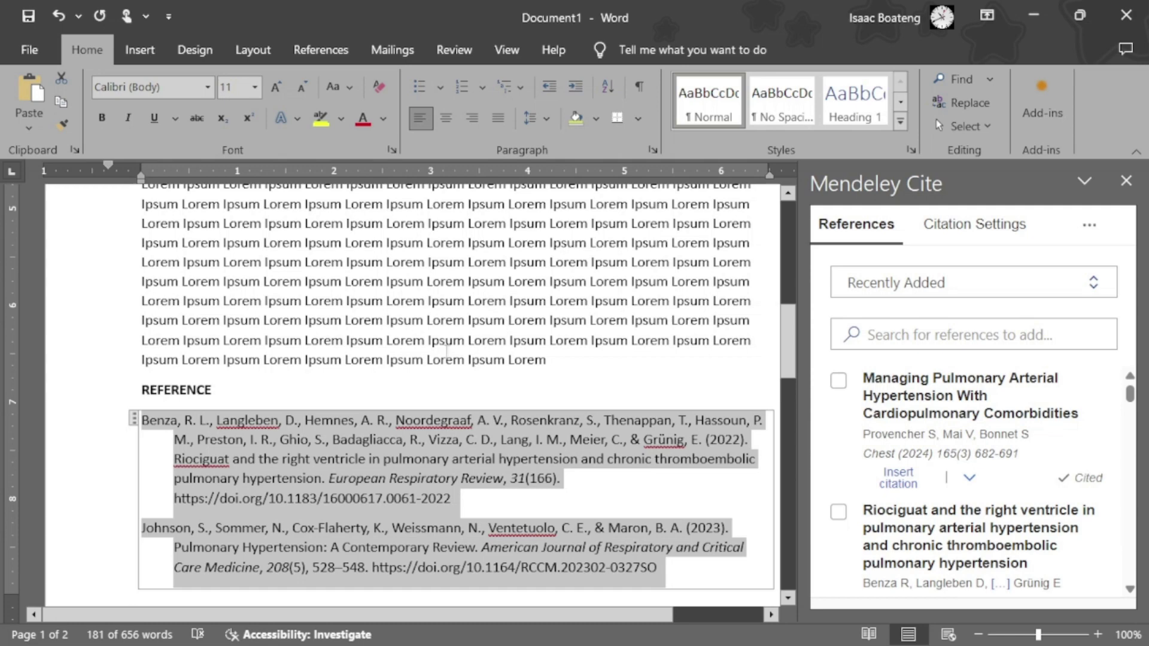
{"action": "scroll", "coordinate": [389, 302], "scroll_direction": "down", "scroll_amount": 2}
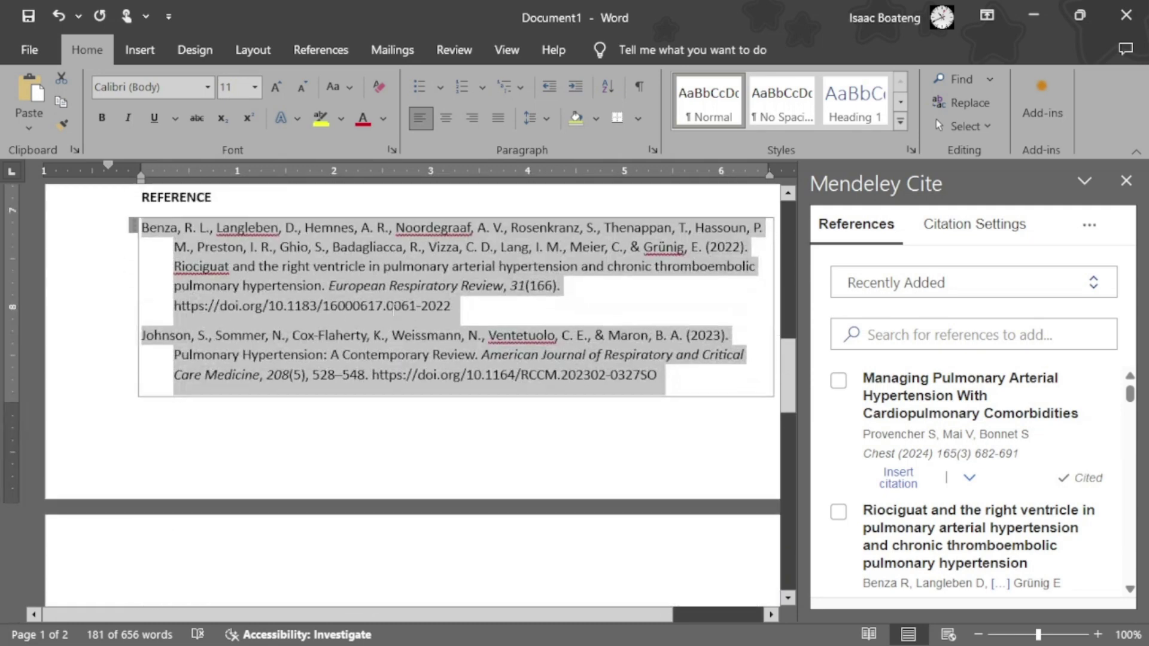
Step: End the last paragraph with a period, cite "Students' Perceptions and Doubts About Menstruation in Developing Countries" before it, and find its bibliography entry
{"action": "scroll", "coordinate": [392, 309], "scroll_direction": "up", "scroll_amount": 4}
{"action": "left_click", "coordinate": [306, 294]}
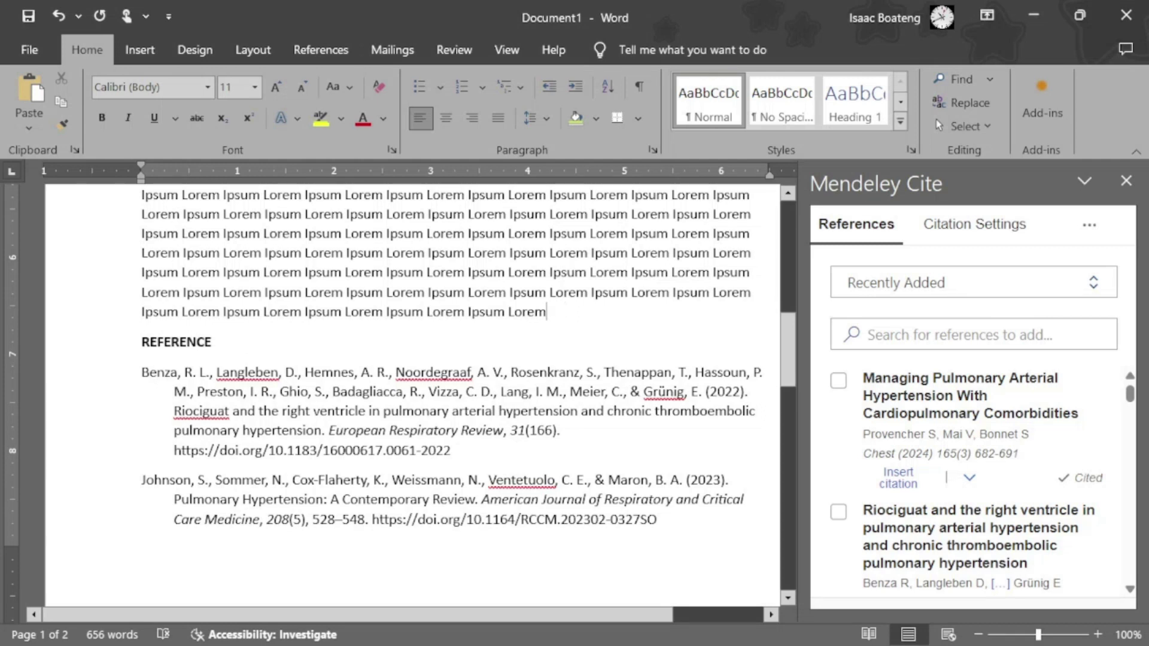
{"action": "type", "text": "."}
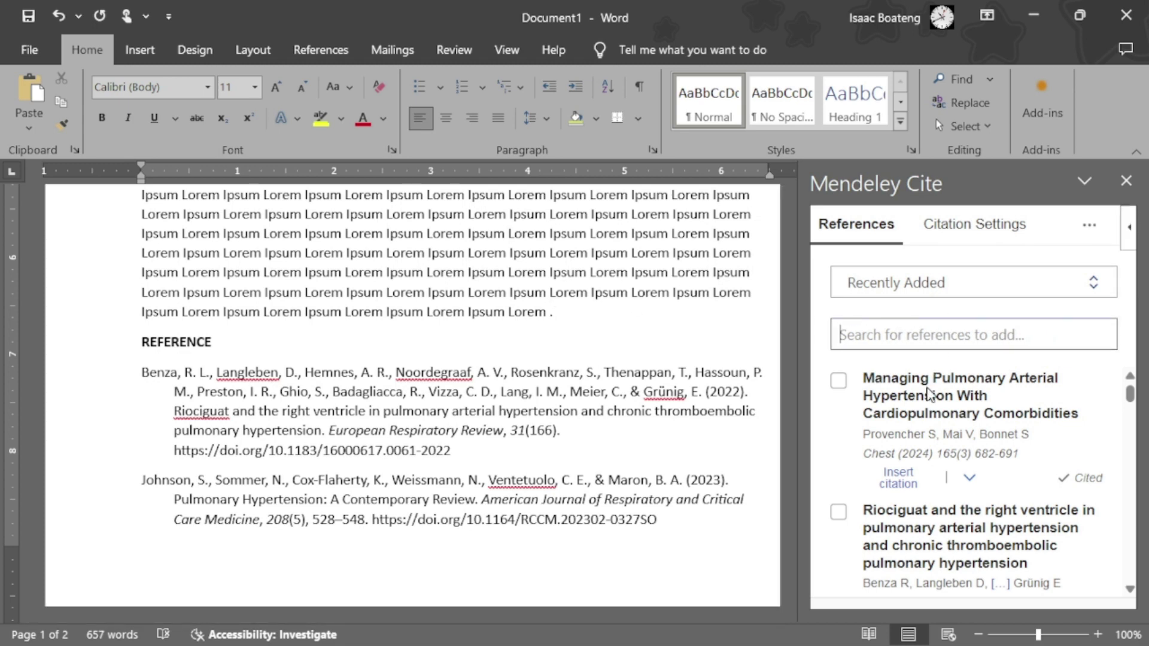
{"action": "scroll", "coordinate": [916, 414], "scroll_direction": "down", "scroll_amount": 8}
{"action": "scroll", "coordinate": [915, 414], "scroll_direction": "down", "scroll_amount": 10}
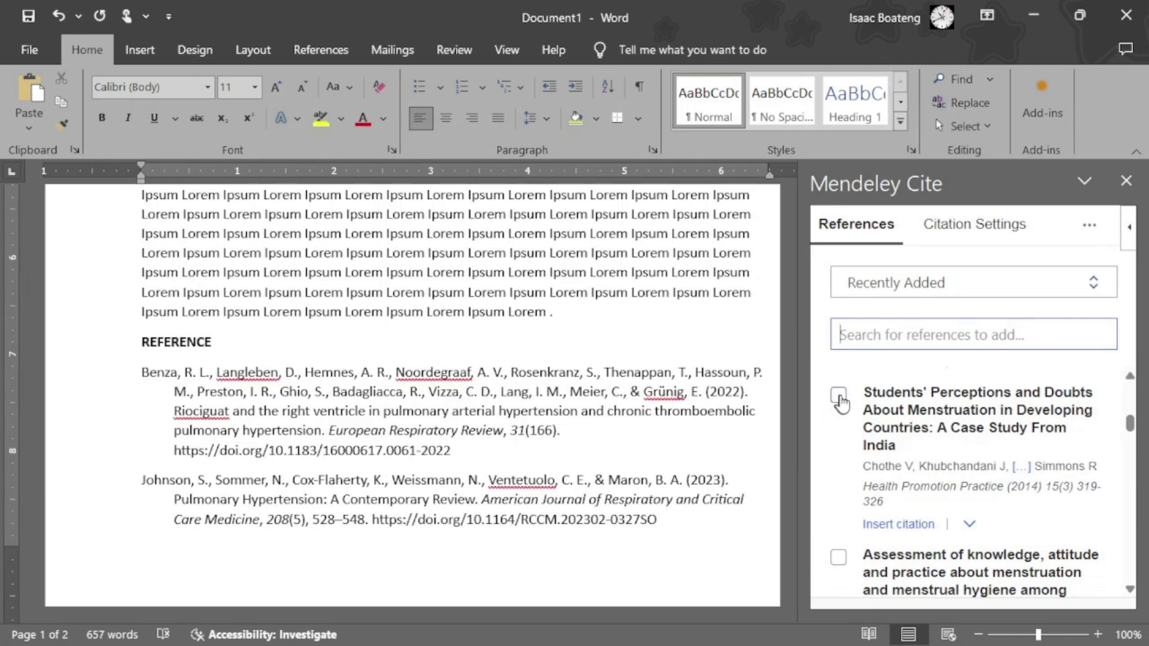
{"action": "left_click", "coordinate": [838, 395]}
{"action": "left_click", "coordinate": [857, 590]}
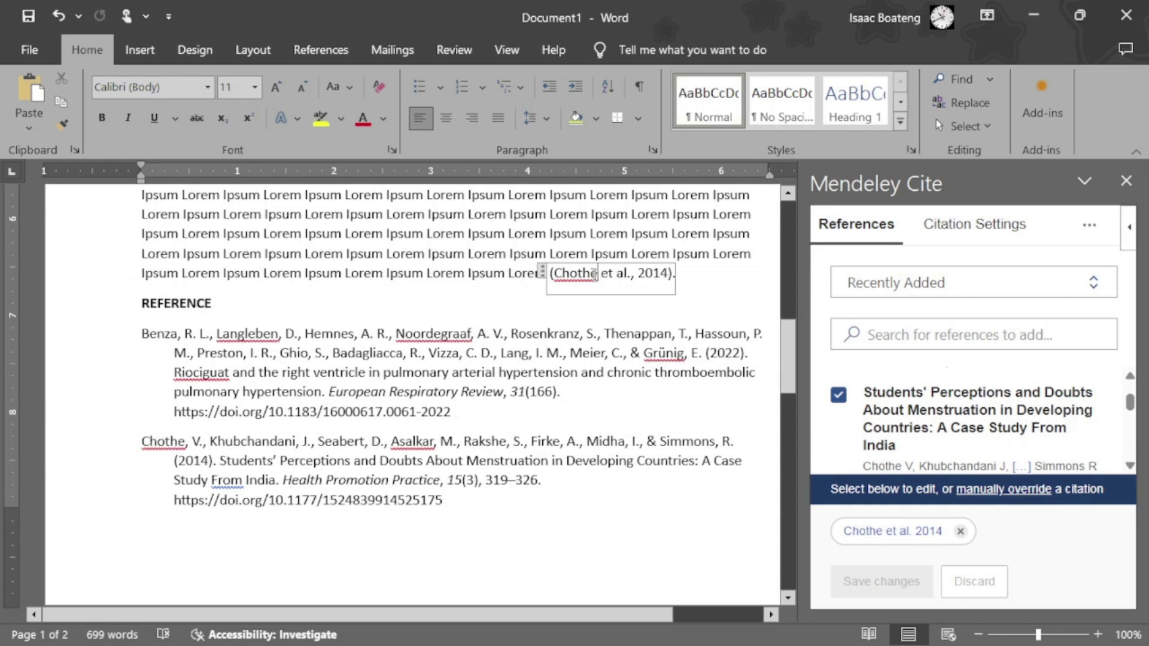
{"action": "left_click", "coordinate": [240, 383]}
{"action": "scroll", "coordinate": [184, 285], "scroll_direction": "down", "scroll_amount": 3}
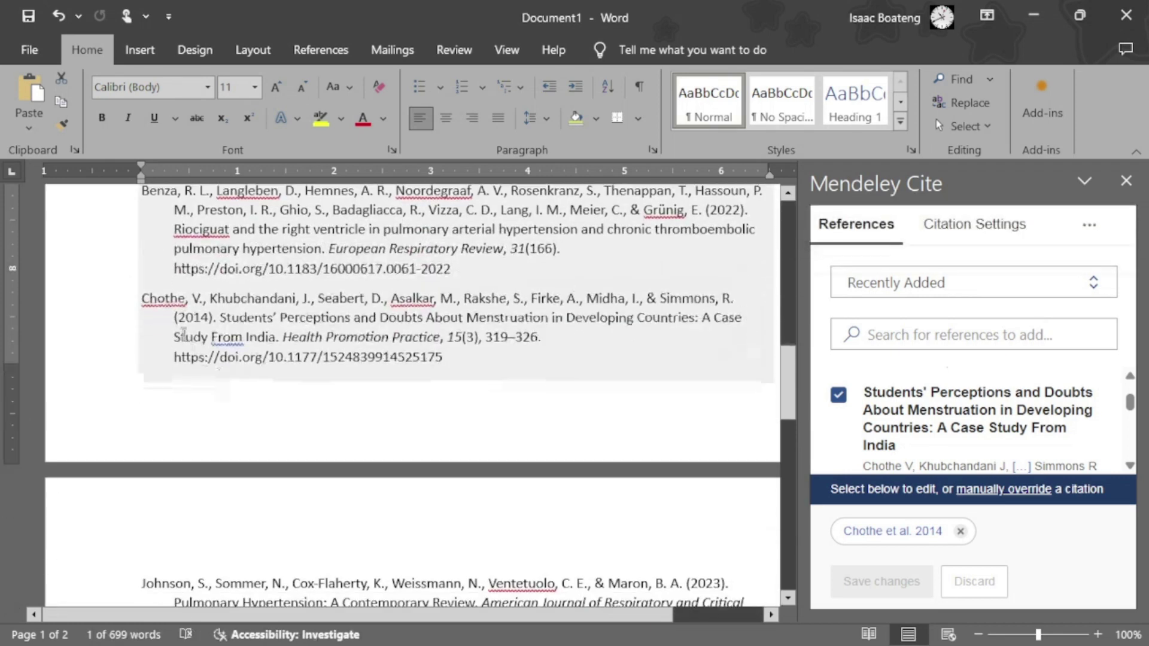
{"action": "double_click", "coordinate": [184, 292]}
Step: Insert a citation to "Menstrual hygiene management among adolescent girls in sub-Saharan Africa" inside the last paragraph, near its end
{"action": "scroll", "coordinate": [940, 437], "scroll_direction": "down", "scroll_amount": 5}
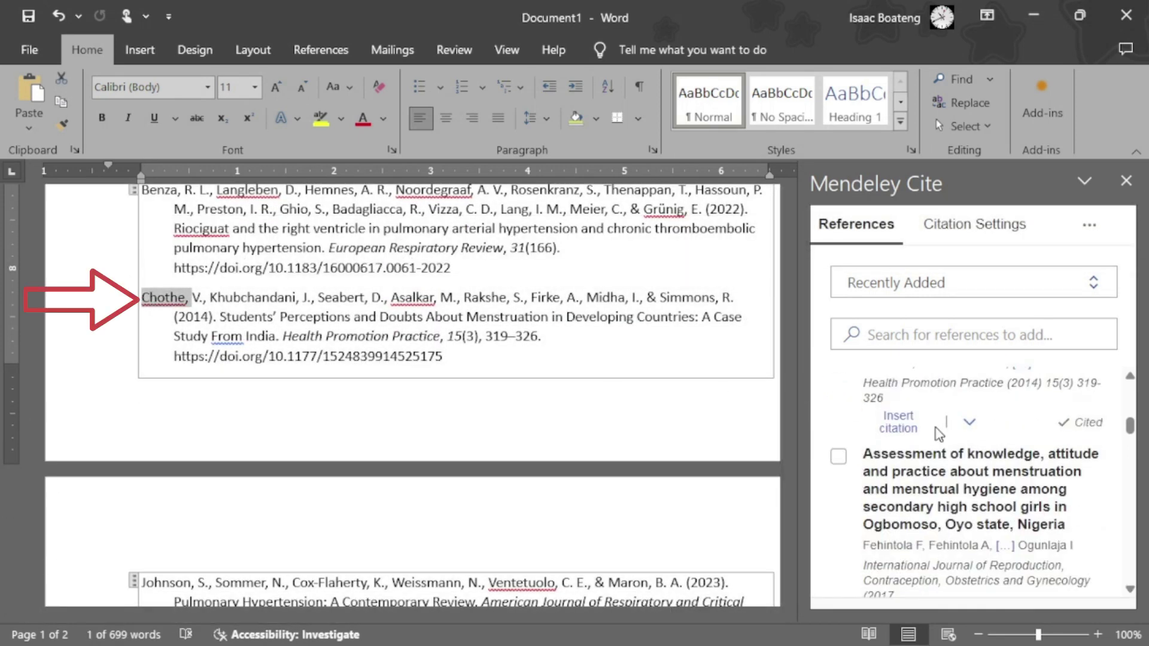
{"action": "scroll", "coordinate": [939, 440], "scroll_direction": "down", "scroll_amount": 5}
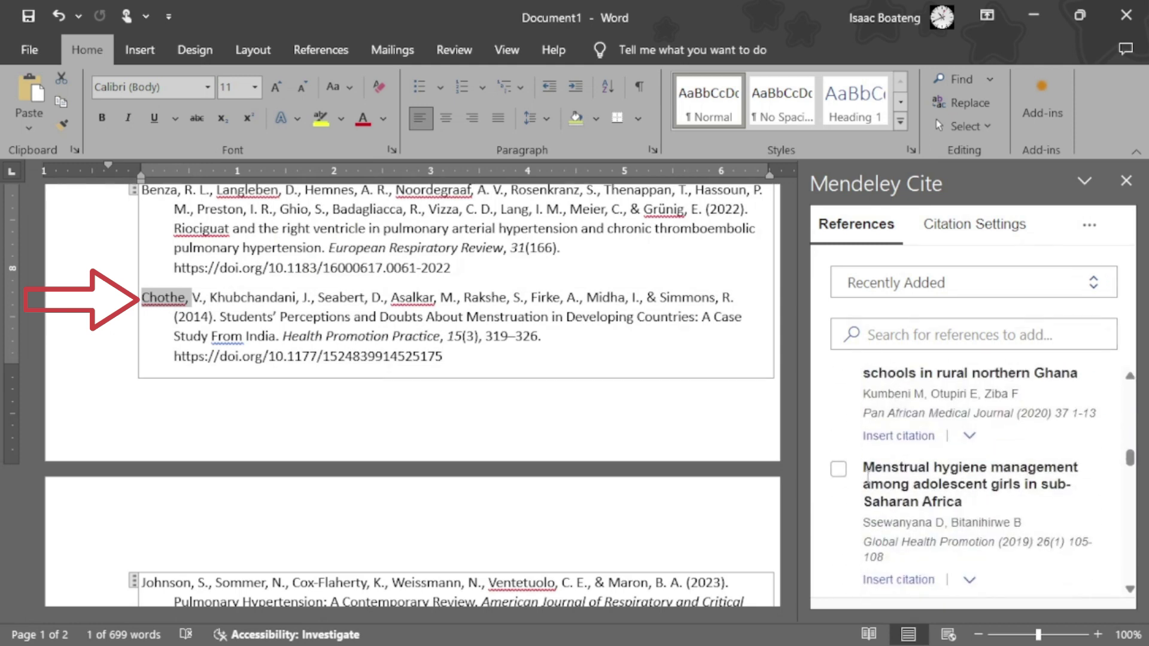
{"action": "left_click", "coordinate": [839, 473]}
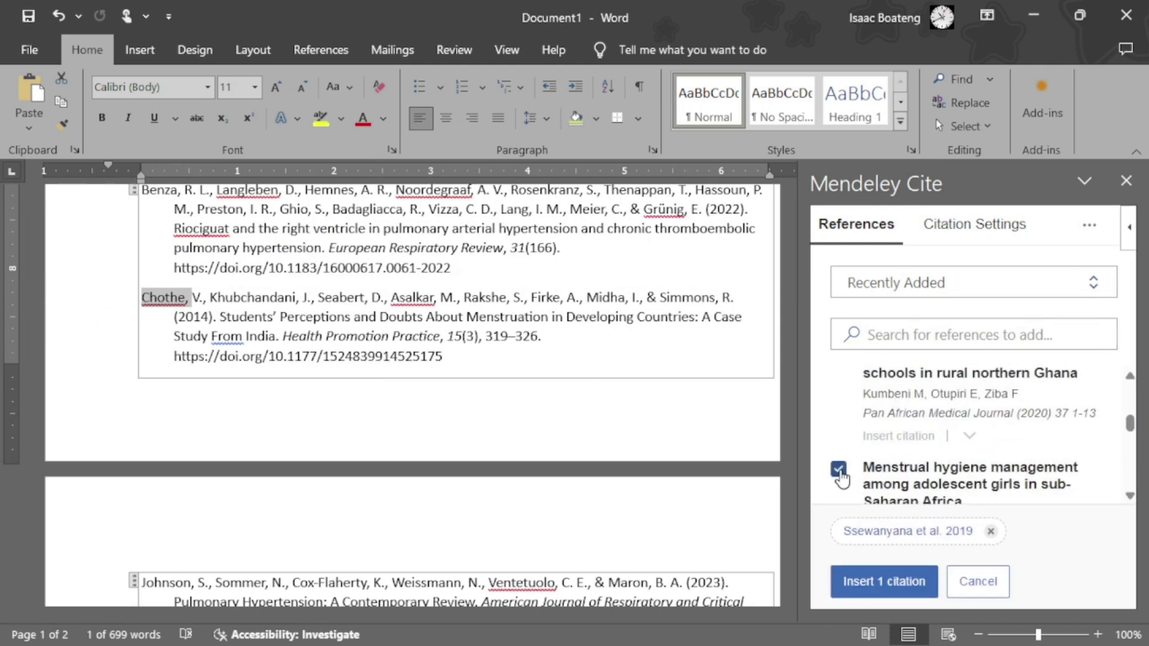
{"action": "left_click", "coordinate": [880, 542]}
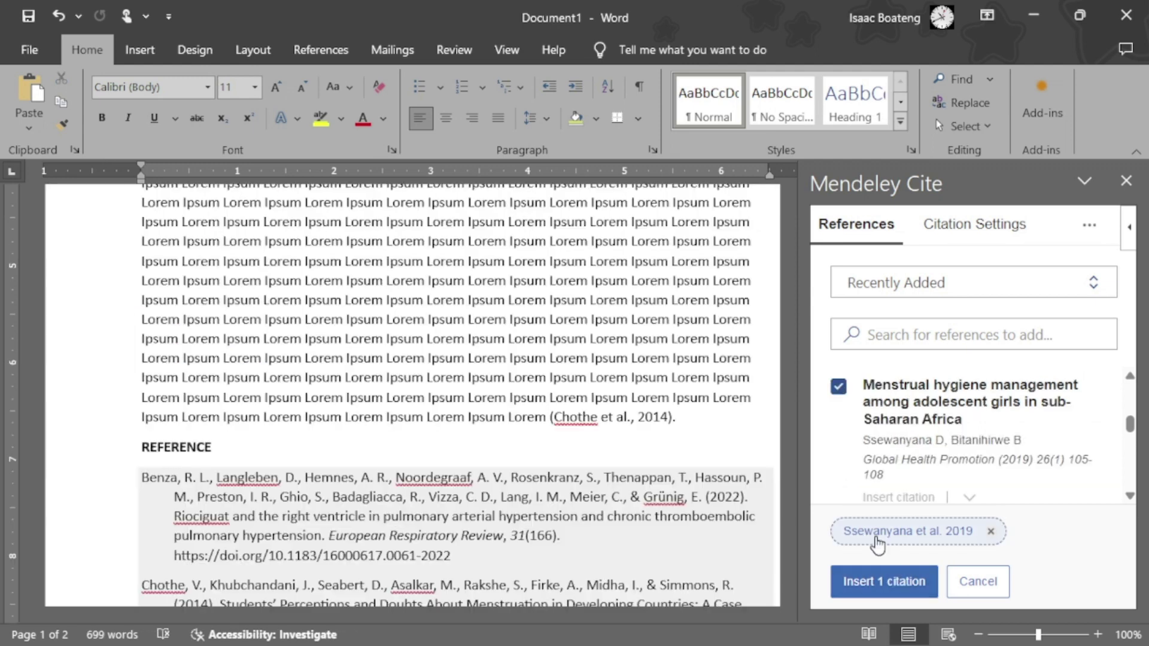
{"action": "left_click", "coordinate": [883, 585]}
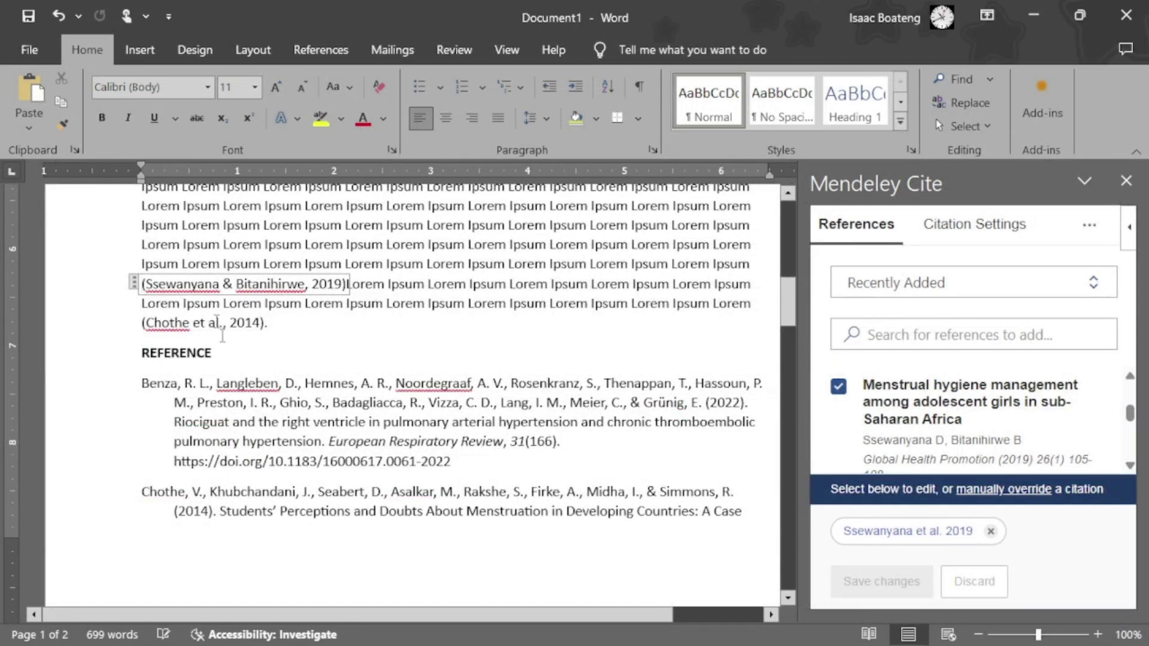
Step: Examine the bibliography for the entry belonging to the new menstrual hygiene management citation and its place in the reference order
{"action": "left_click", "coordinate": [282, 285]}
{"action": "scroll", "coordinate": [290, 431], "scroll_direction": "down", "scroll_amount": 10}
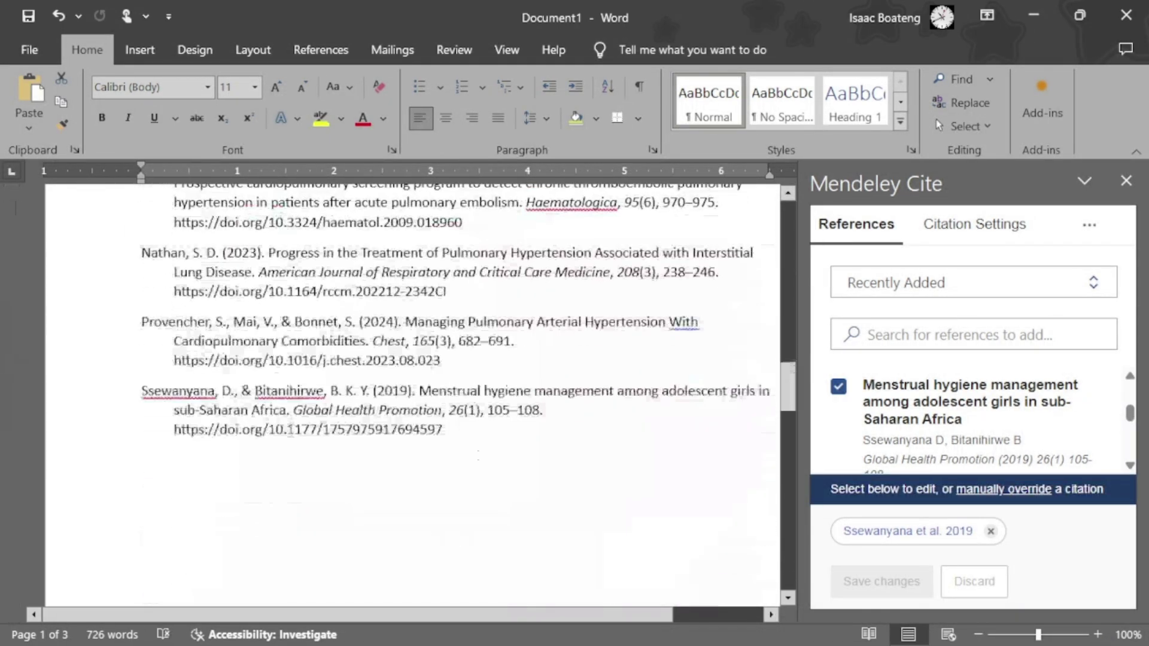
{"action": "left_click_drag", "start_coordinate": [335, 381], "coordinate": [142, 383]}
{"action": "left_click", "coordinate": [380, 406]}
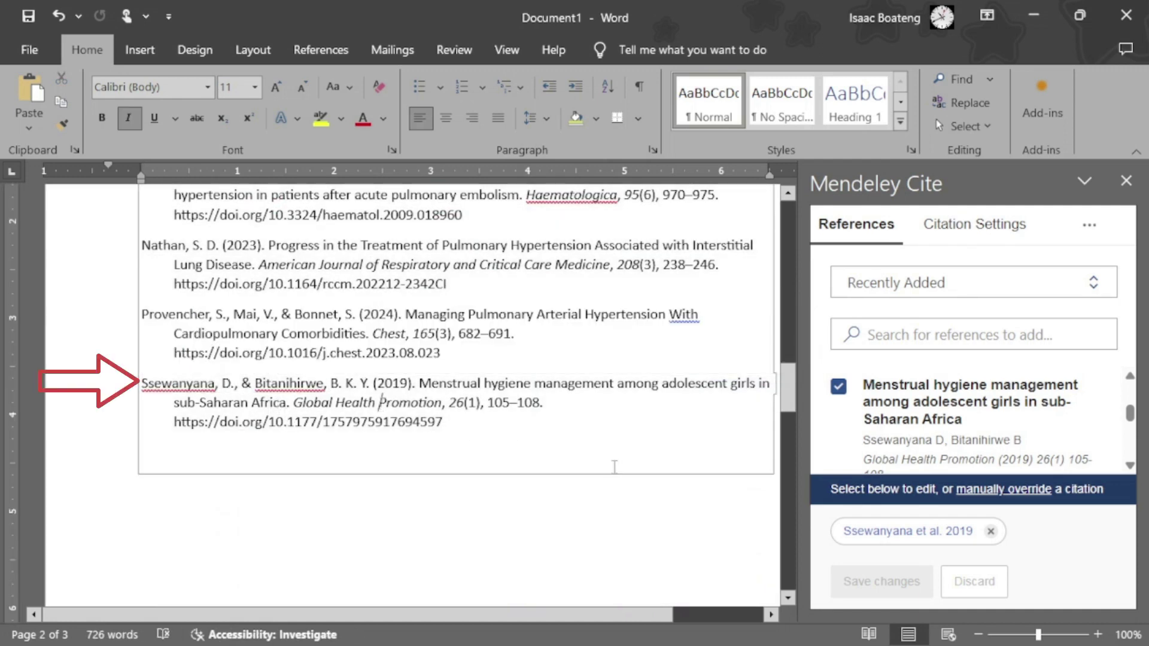
{"action": "scroll", "coordinate": [499, 440], "scroll_direction": "up", "scroll_amount": 3}
{"action": "scroll", "coordinate": [308, 411], "scroll_direction": "up", "scroll_amount": 3}
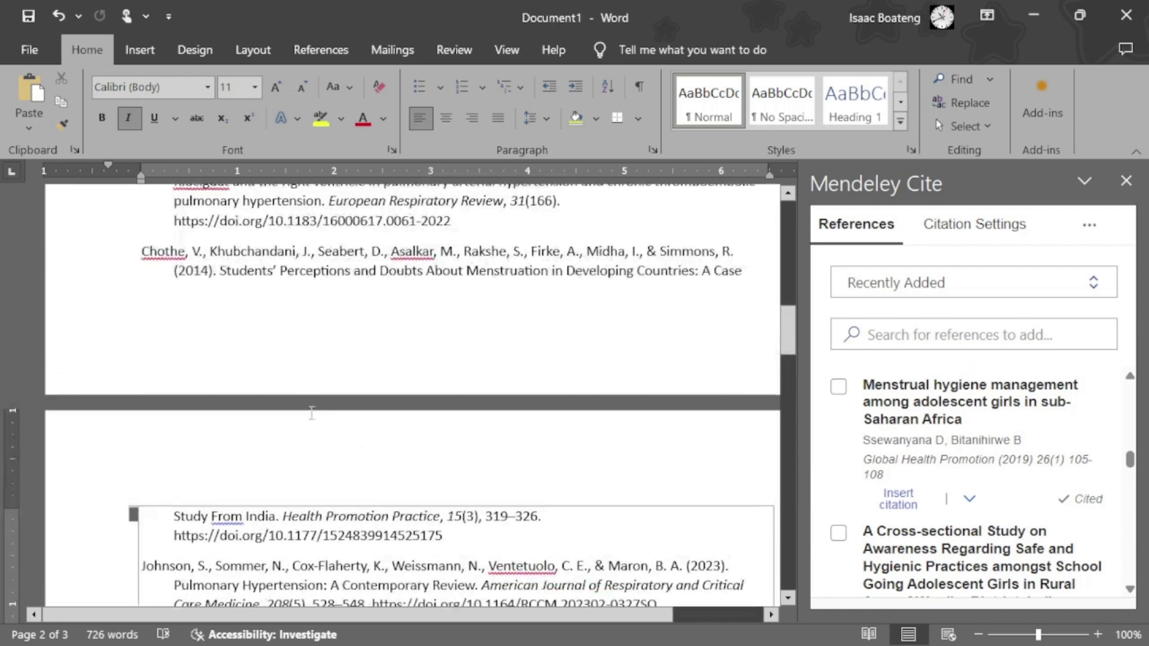
{"action": "scroll", "coordinate": [357, 257], "scroll_direction": "down", "scroll_amount": 2}
{"action": "scroll", "coordinate": [359, 257], "scroll_direction": "up", "scroll_amount": 4}
{"action": "scroll", "coordinate": [359, 257], "scroll_direction": "up", "scroll_amount": 1}
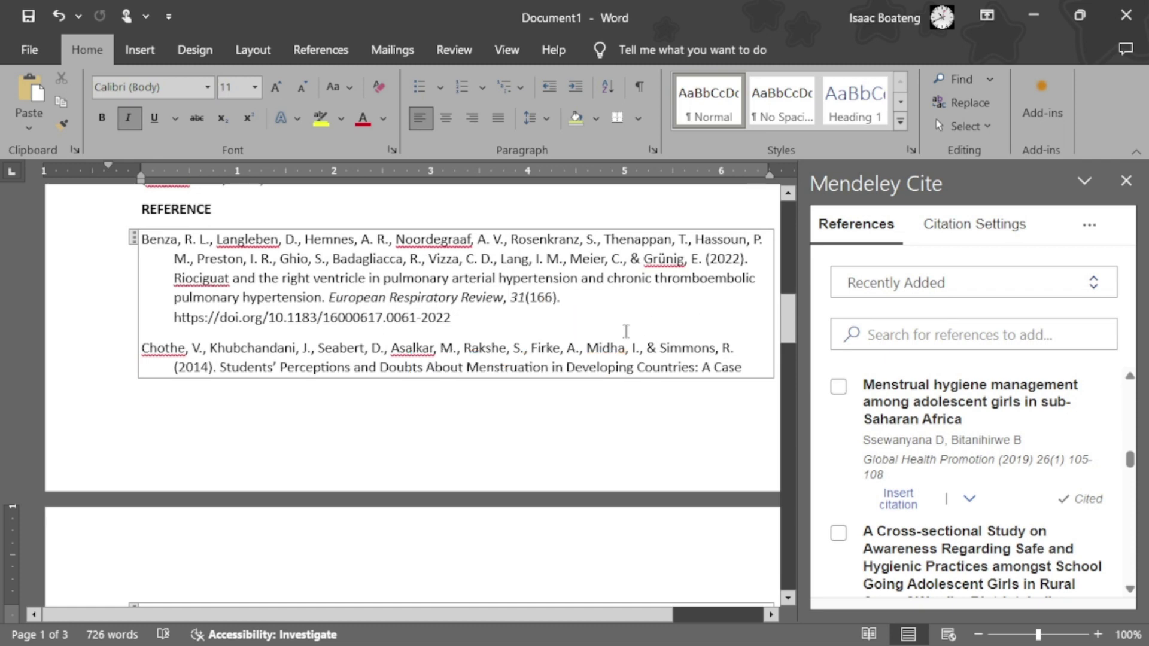
{"action": "left_click", "coordinate": [508, 298]}
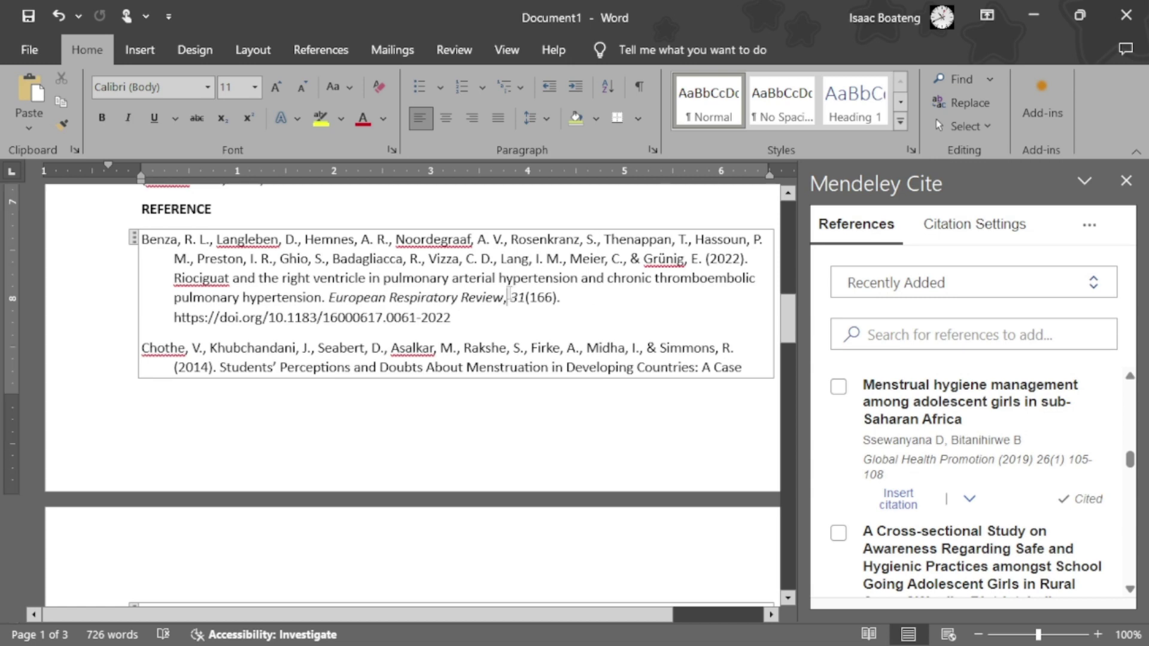
Step: Set the citation style of the whole document and bibliography to the customized Vancouver style with bracketed numbers
{"action": "left_click", "coordinate": [961, 223]}
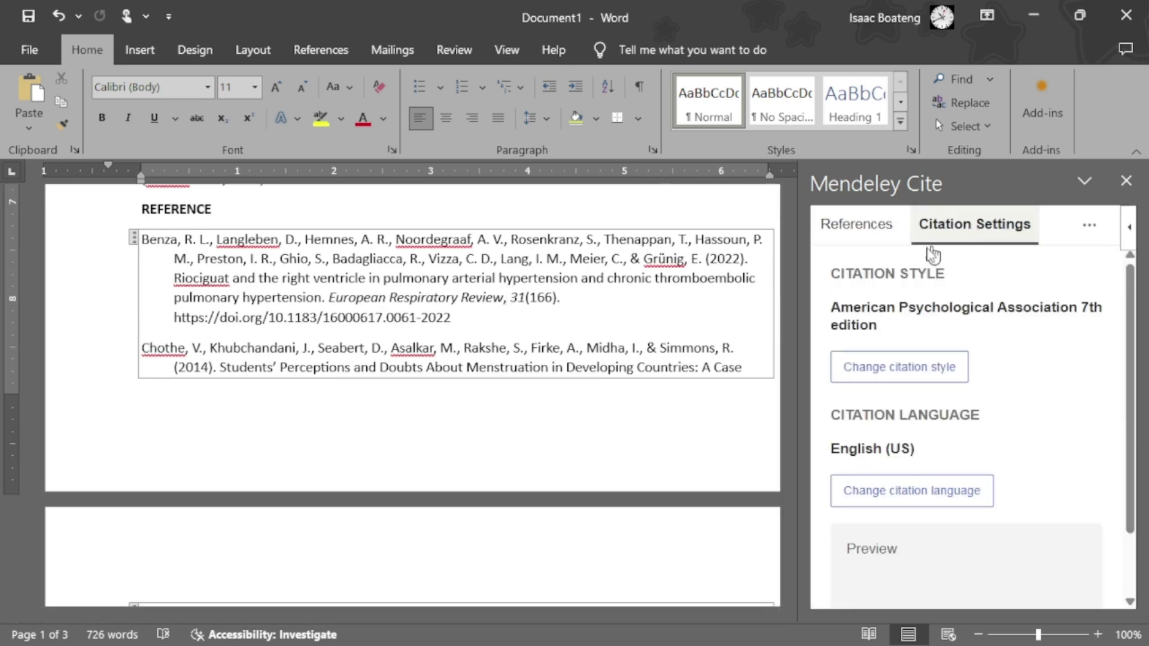
{"action": "left_click", "coordinate": [884, 368]}
{"action": "scroll", "coordinate": [884, 365], "scroll_direction": "down", "scroll_amount": 3}
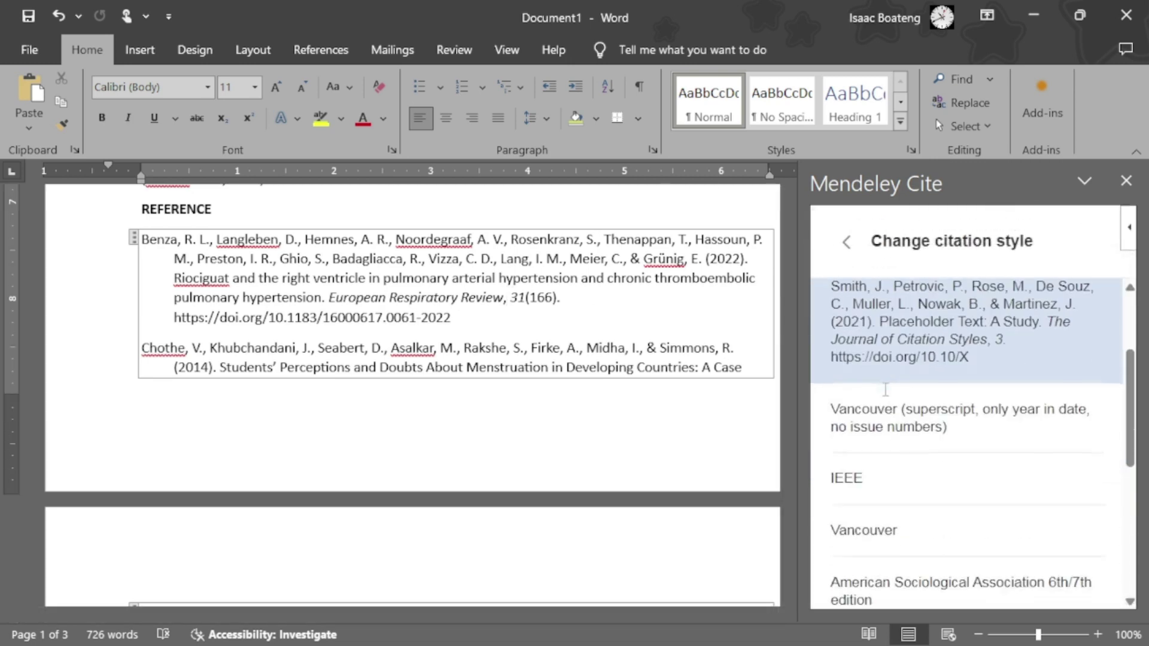
{"action": "scroll", "coordinate": [886, 361], "scroll_direction": "up", "scroll_amount": 3}
{"action": "scroll", "coordinate": [886, 361], "scroll_direction": "up", "scroll_amount": 2}
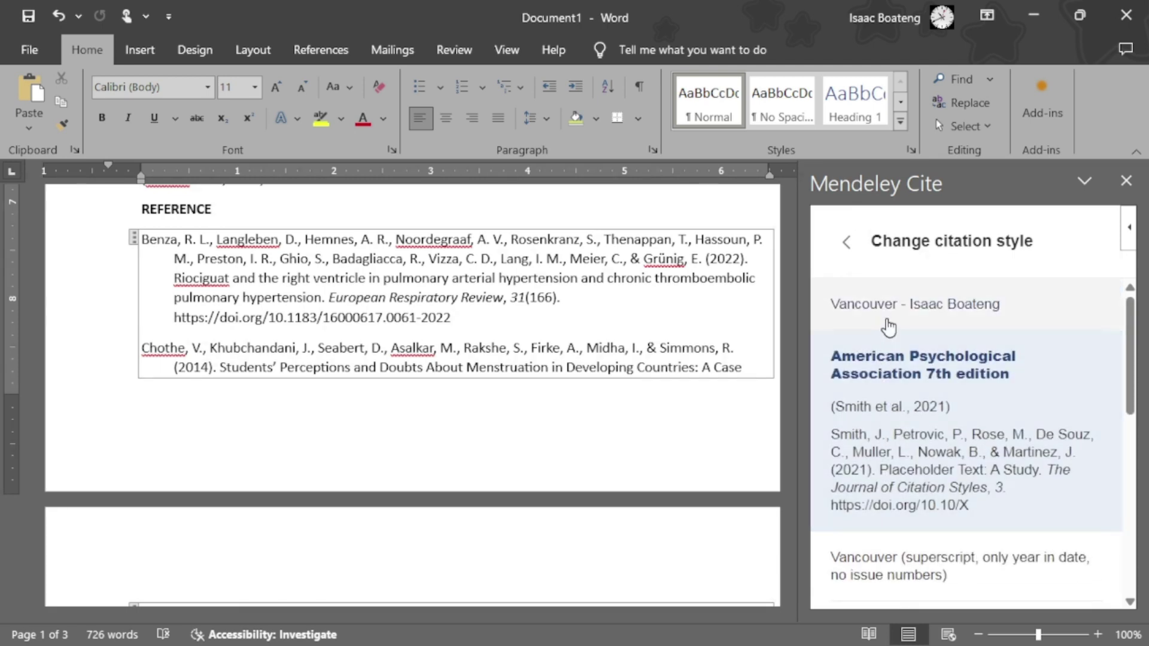
{"action": "left_click", "coordinate": [884, 328]}
{"action": "left_click", "coordinate": [884, 577]}
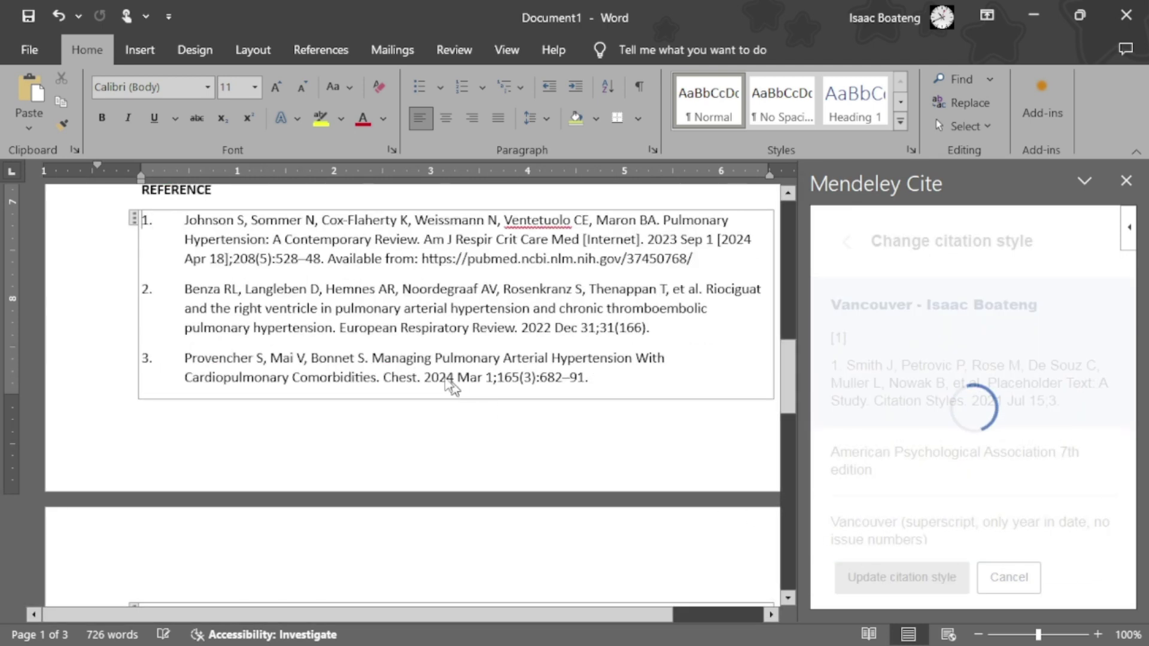
Step: Check the numbering of the in-text citations throughout the document against the reference list
{"action": "scroll", "coordinate": [349, 336], "scroll_direction": "up", "scroll_amount": 3}
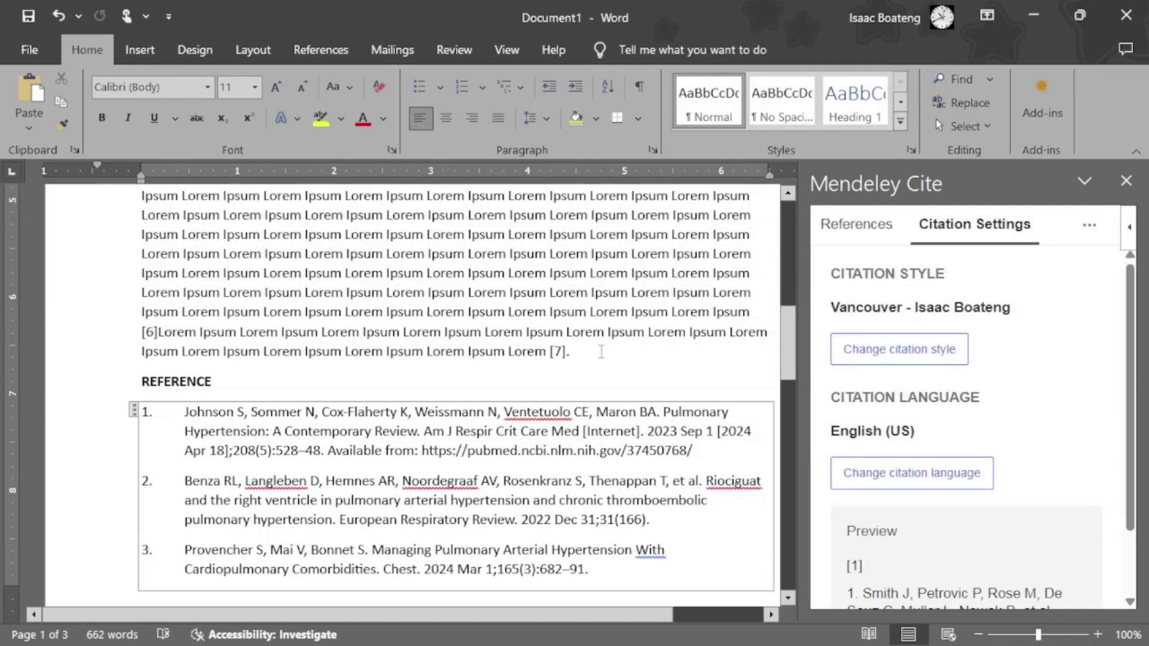
{"action": "left_click", "coordinate": [560, 351]}
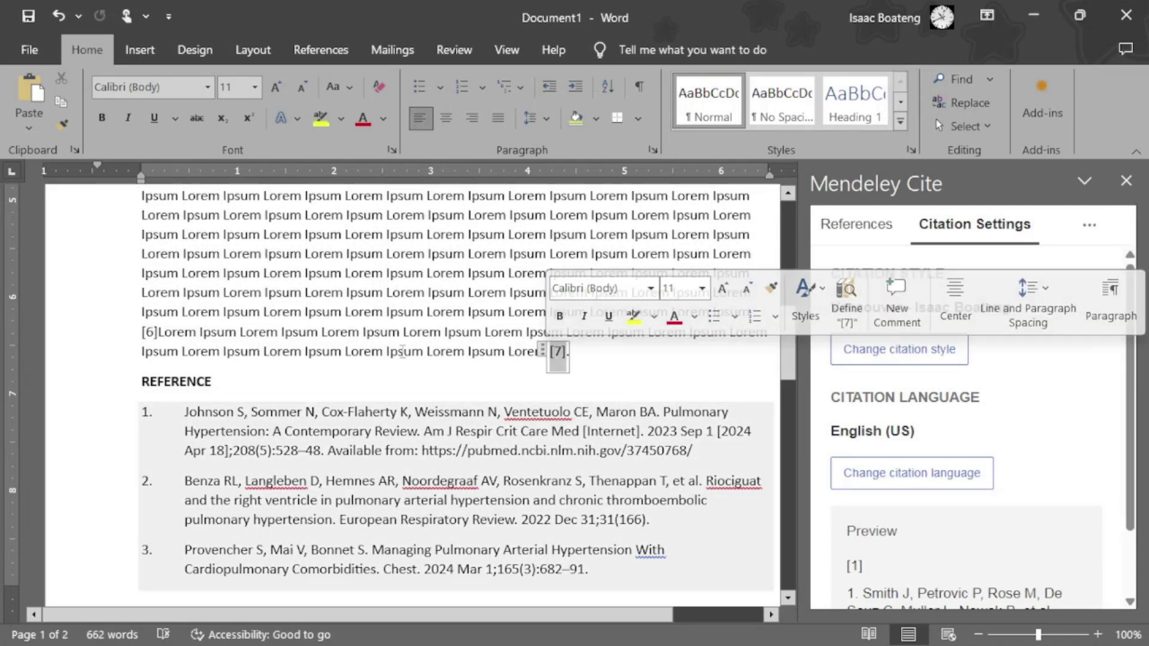
{"action": "scroll", "coordinate": [170, 317], "scroll_direction": "up", "scroll_amount": 10}
{"action": "left_click", "coordinate": [108, 339]}
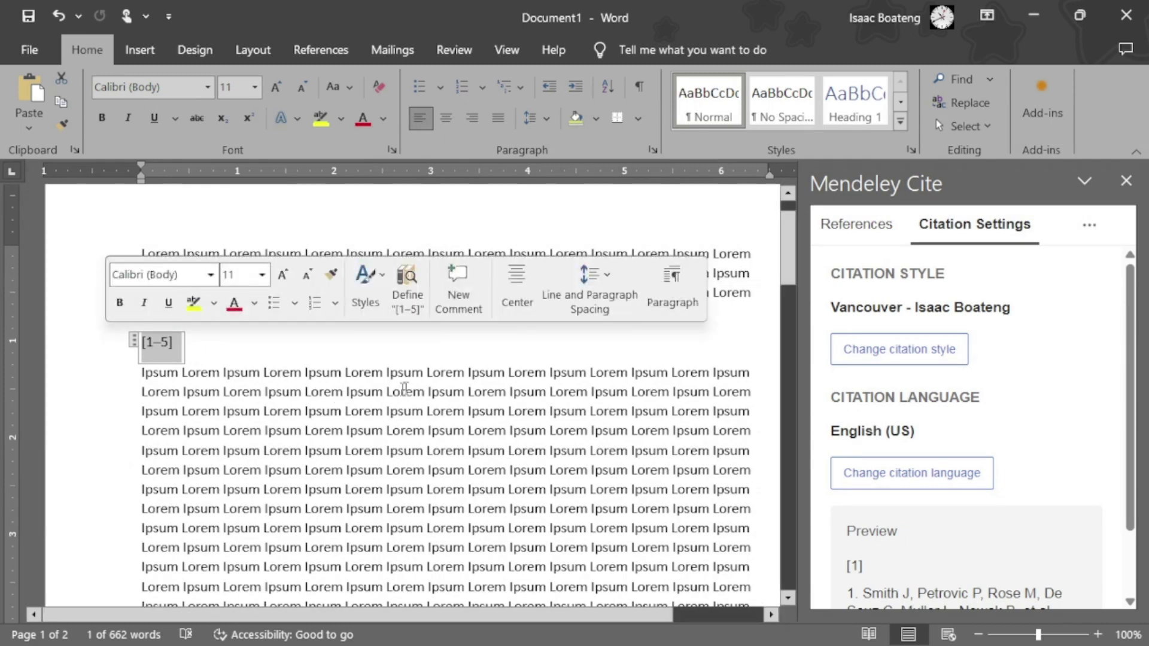
{"action": "left_click", "coordinate": [436, 345]}
{"action": "scroll", "coordinate": [472, 419], "scroll_direction": "down", "scroll_amount": 15}
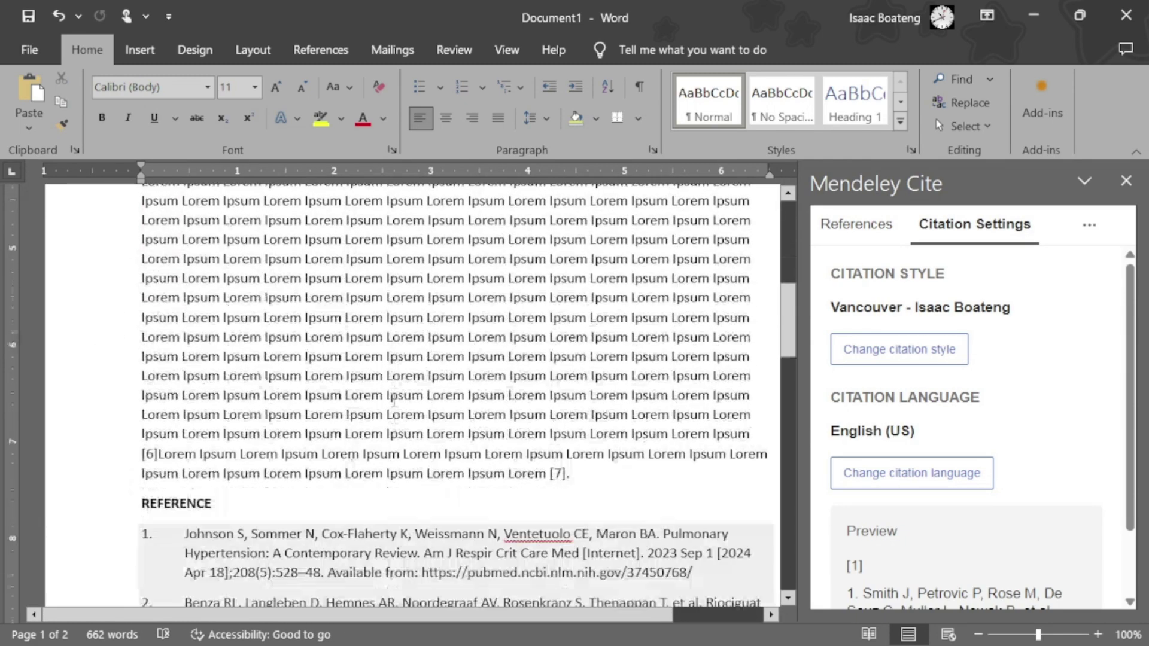